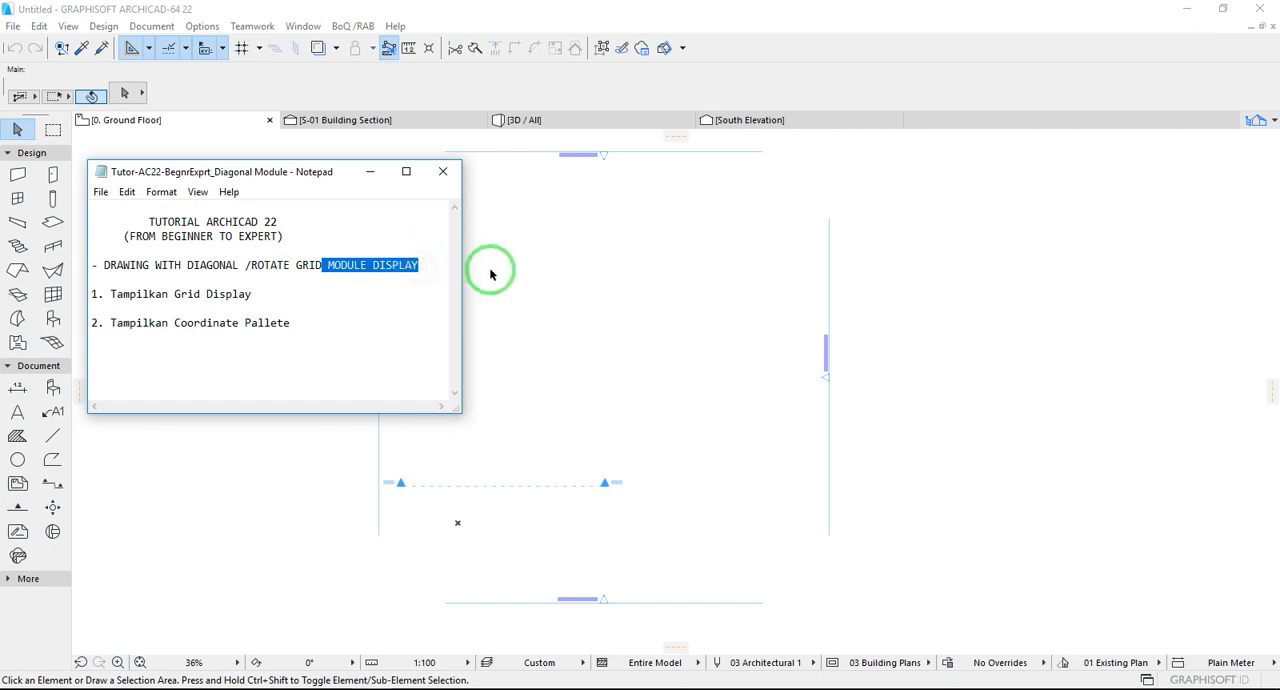
- Dismiss the tutorial notes and show the Navigator docked beside the floor plan
{"action": "left_click", "coordinate": [798, 272]}
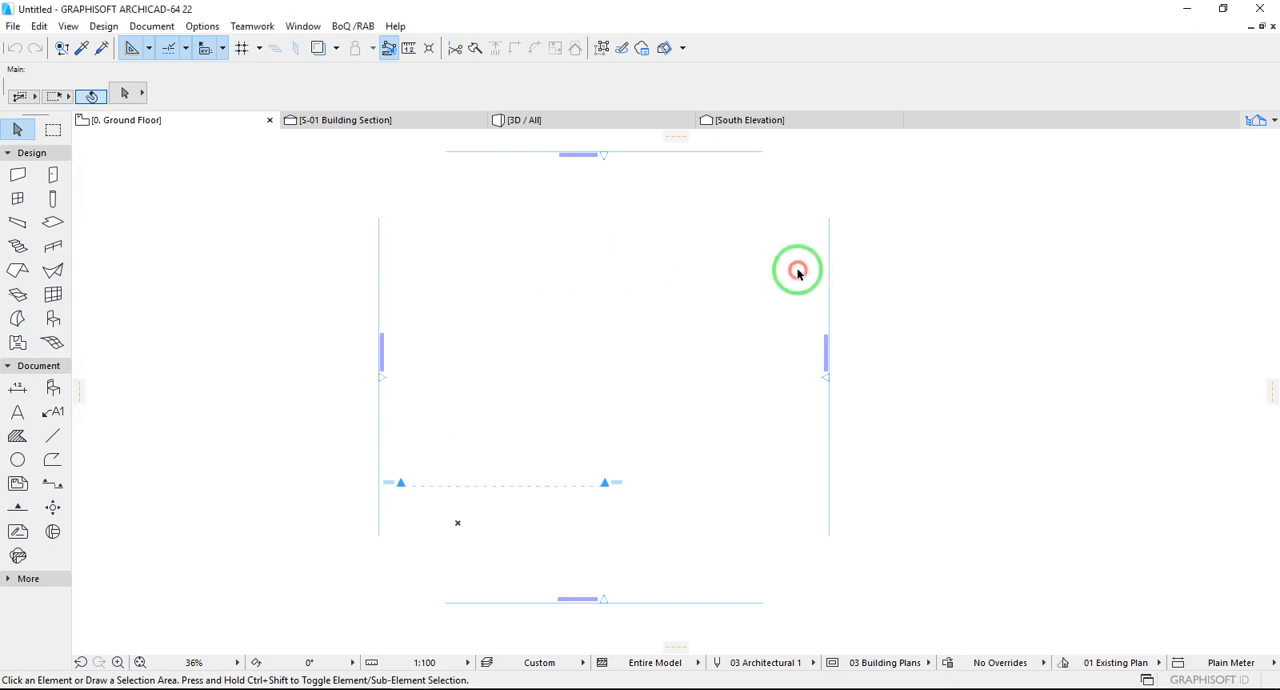
{"action": "left_click", "coordinate": [1264, 124]}
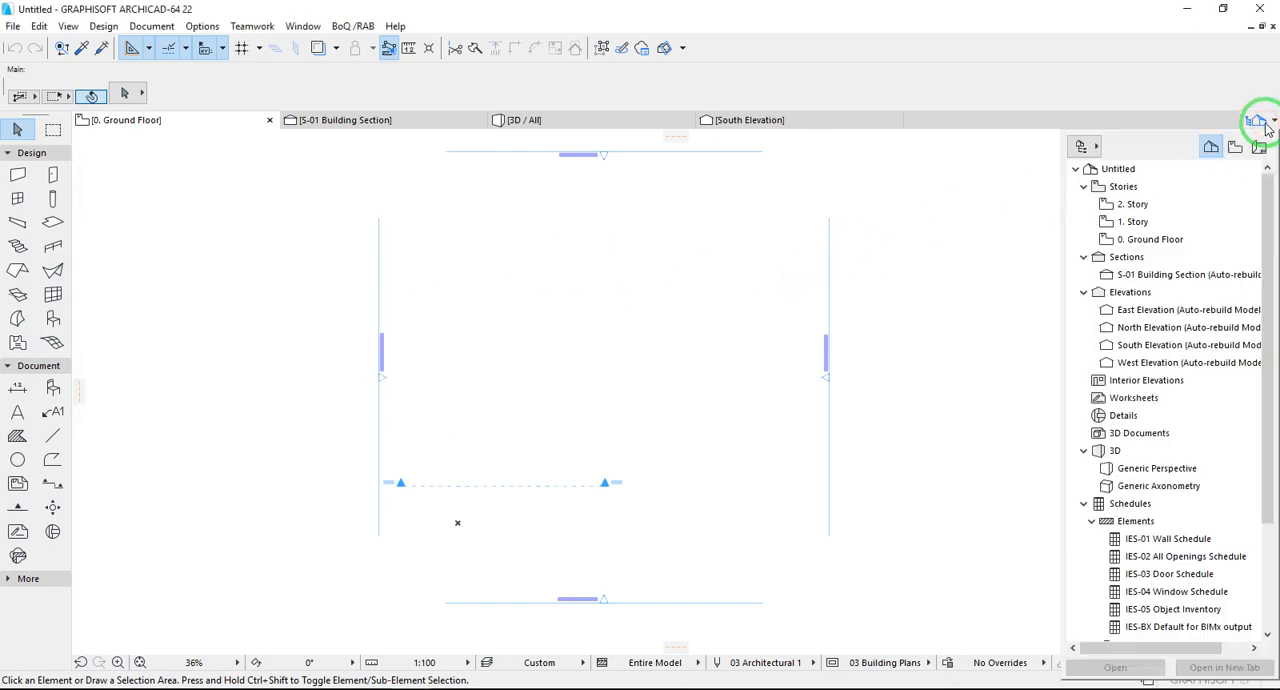
{"action": "left_click", "coordinate": [1096, 146]}
{"action": "left_click", "coordinate": [1131, 144]}
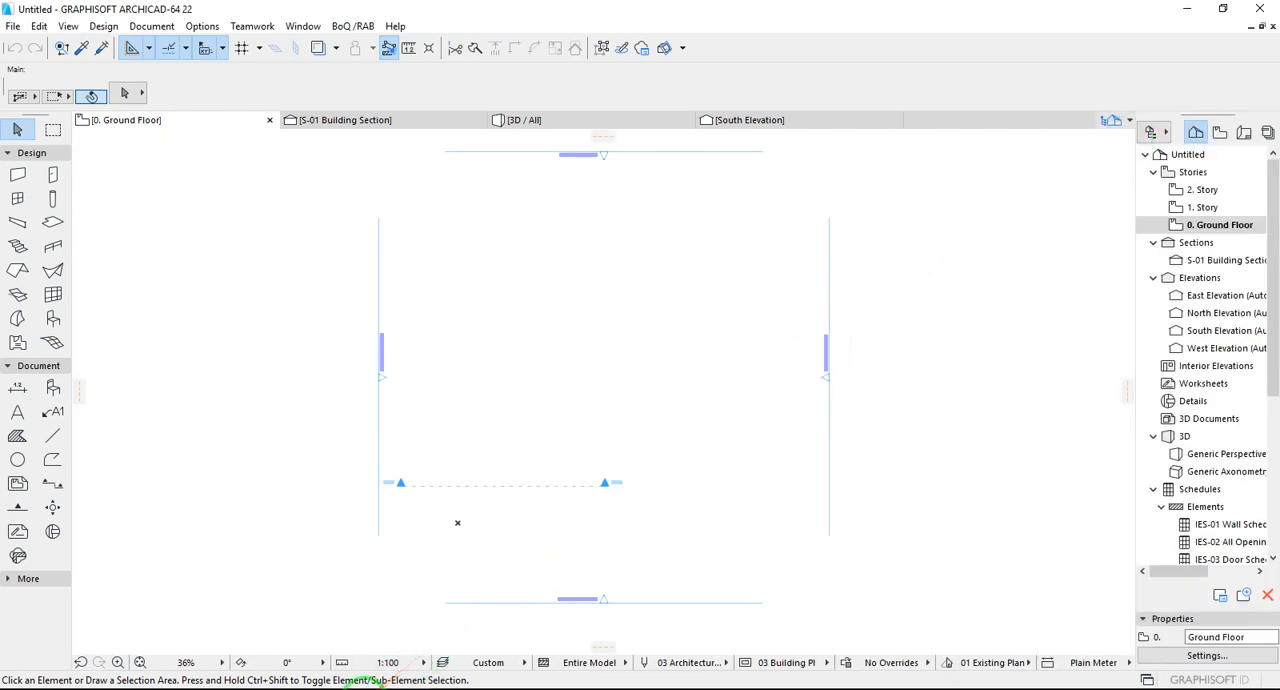
- Switch to the Notepad tutorial notes and read the first item, "Tampilkan Grid Display"
{"action": "left_click", "coordinate": [363, 689]}
{"action": "left_click_drag", "start_coordinate": [108, 294], "coordinate": [247, 294]}
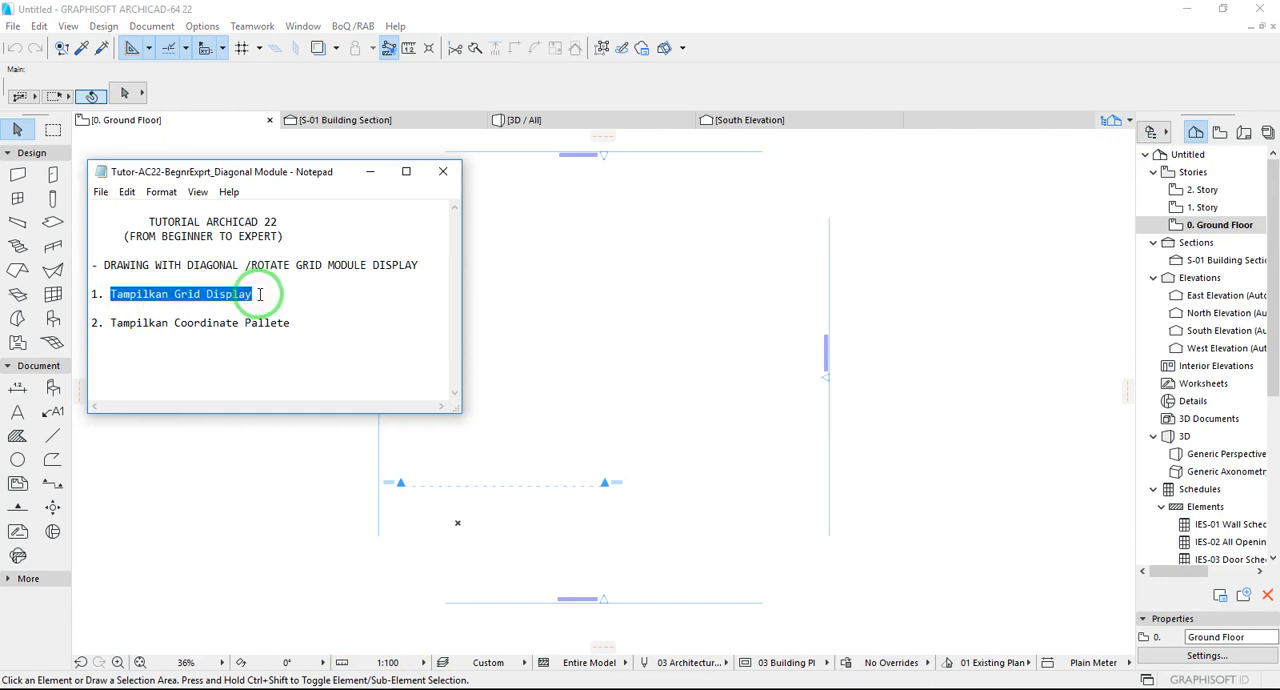
{"action": "left_click", "coordinate": [443, 171]}
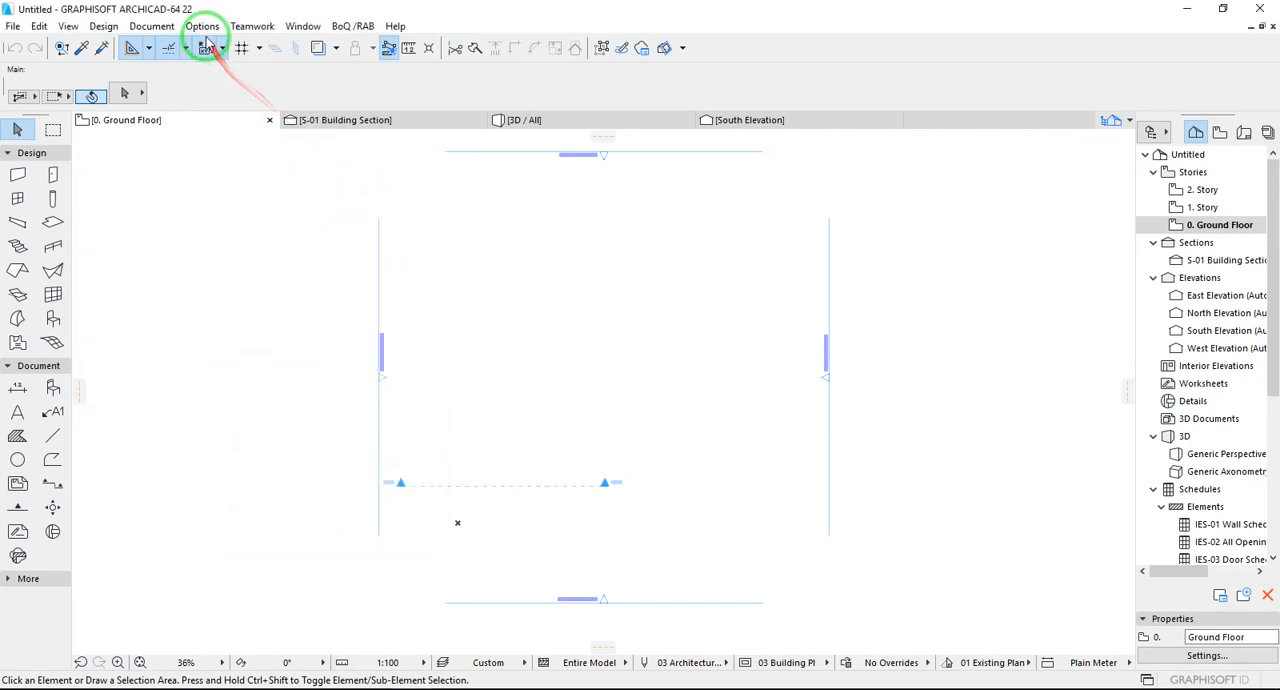
- Turn on the construction grid display on the Ground Floor plan, and turn it off again
{"action": "left_click", "coordinate": [260, 50]}
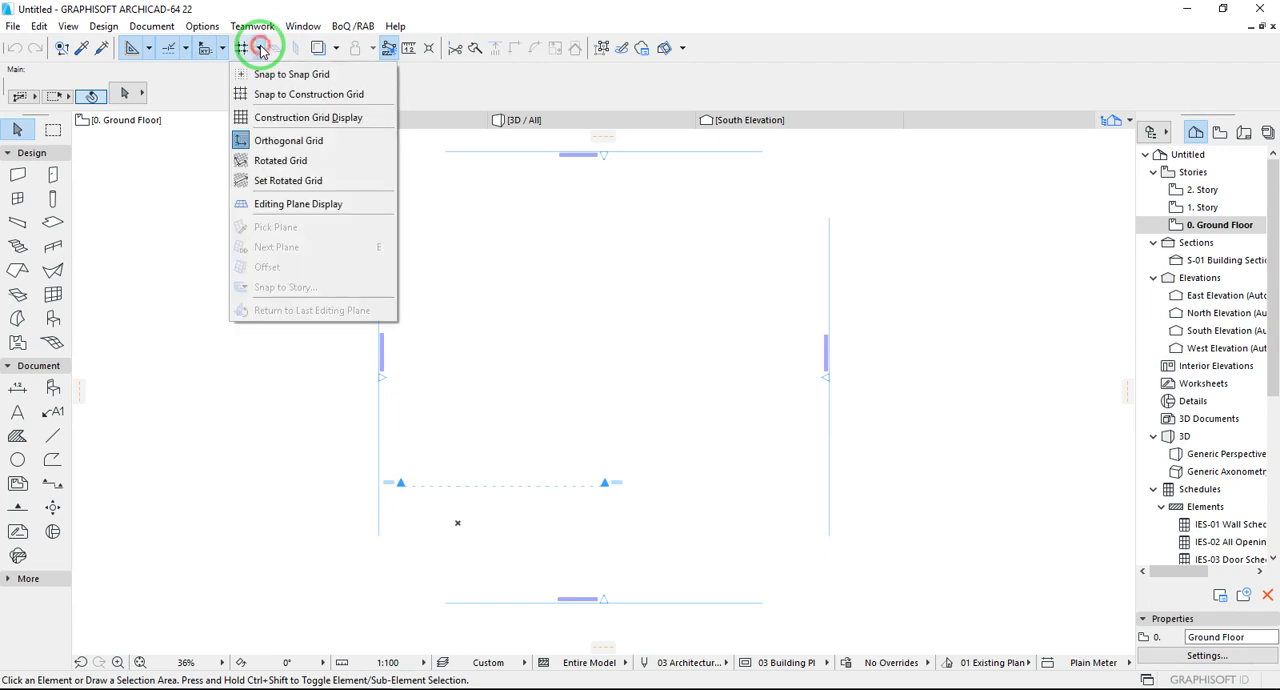
{"action": "left_click", "coordinate": [251, 120]}
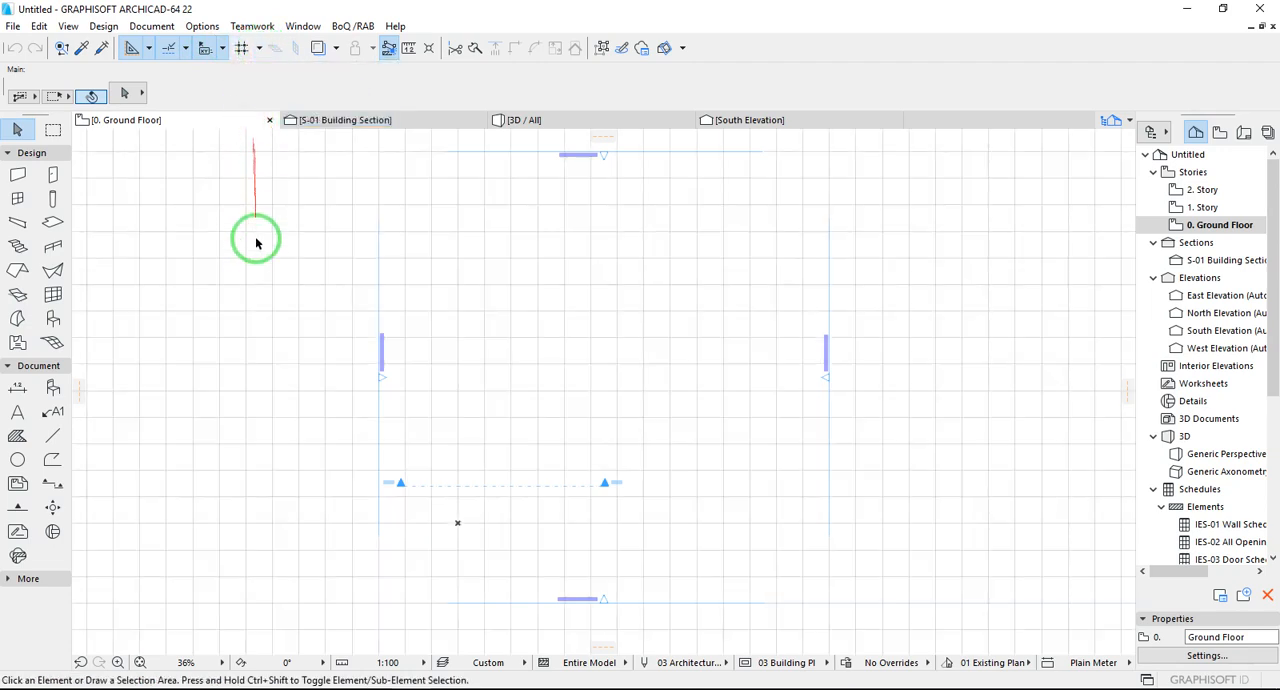
{"action": "left_click", "coordinate": [68, 27]}
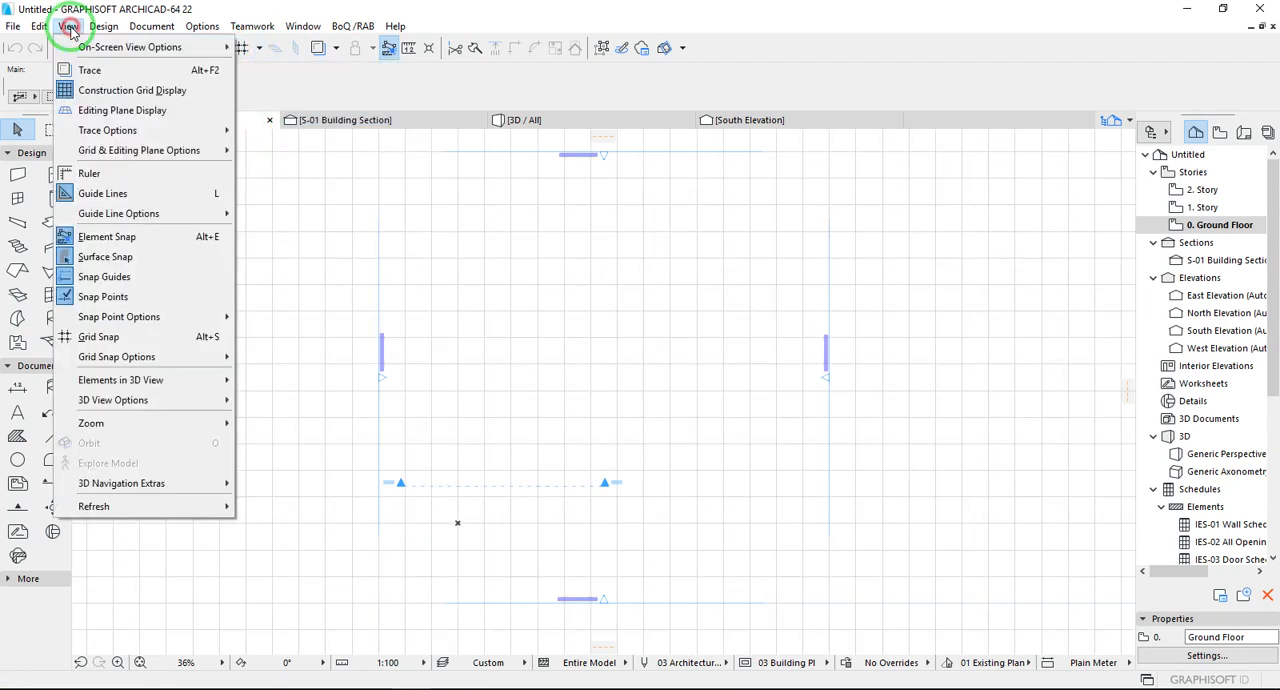
{"action": "left_click", "coordinate": [82, 90]}
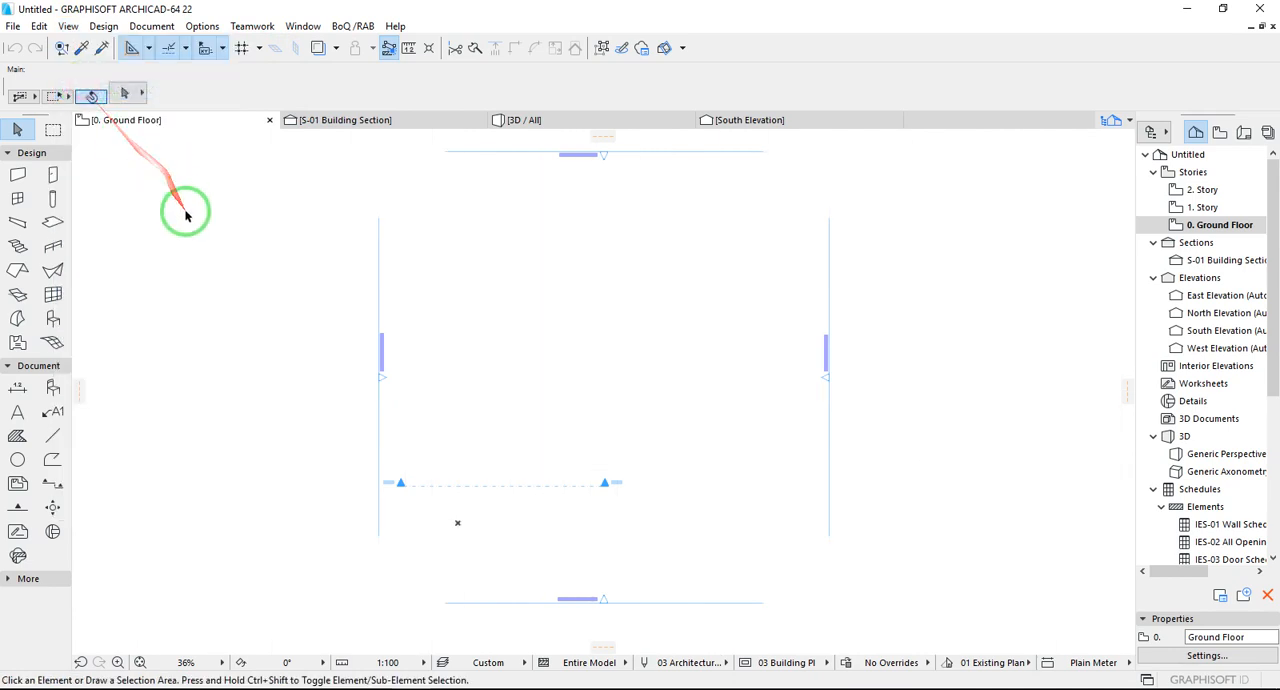
- Set the main grid spacing to 1000 by 1000 and the snap grid spacing to 500 by 500 in Grids & Background
{"action": "left_click", "coordinate": [68, 26]}
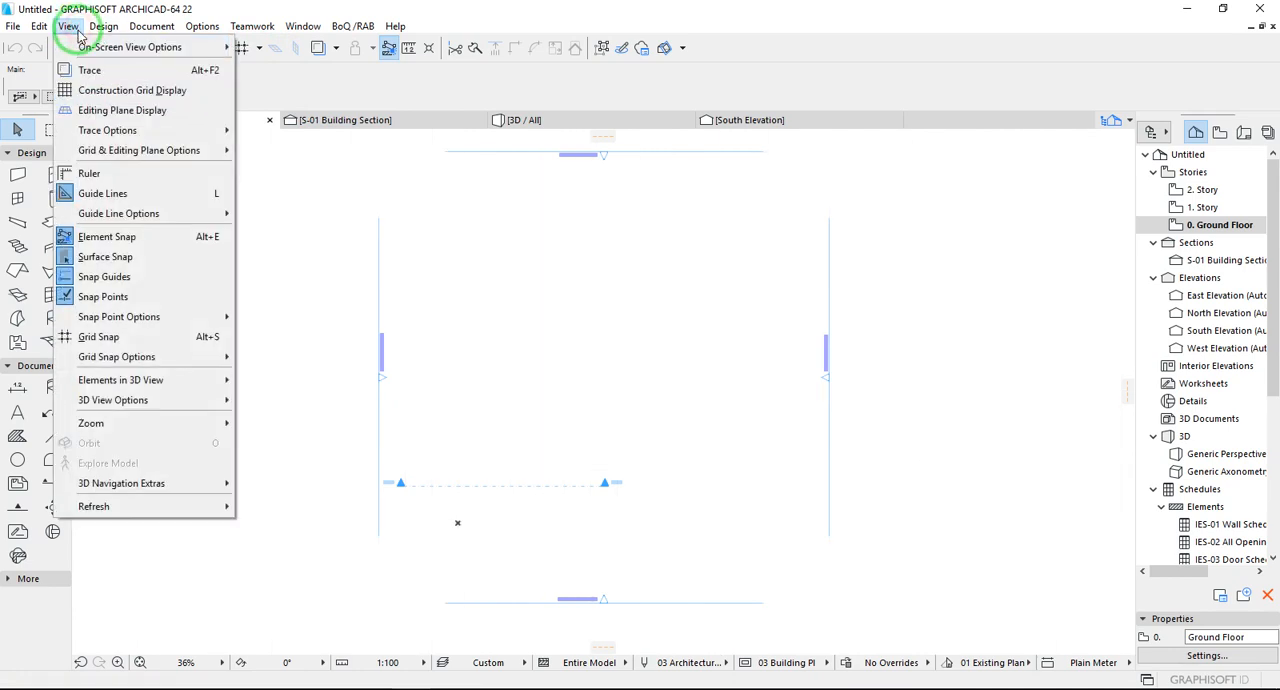
{"action": "mouse_move", "coordinate": [171, 150]}
{"action": "left_click", "coordinate": [271, 150]}
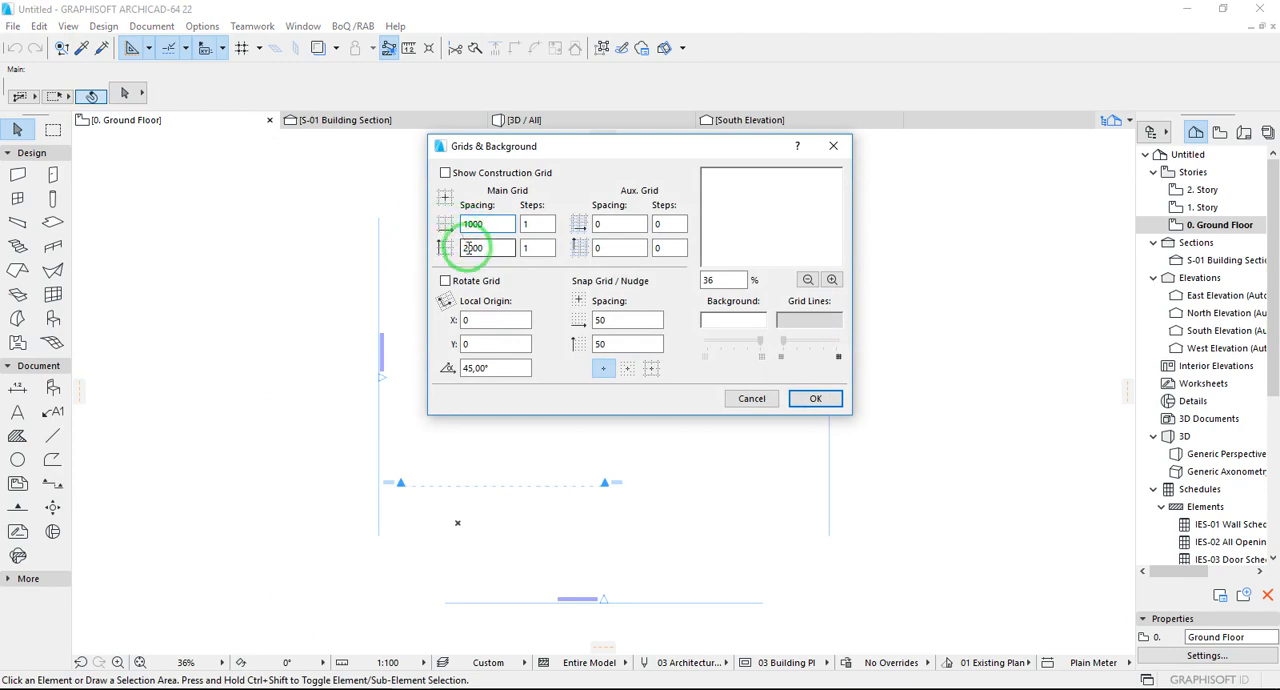
{"action": "left_click", "coordinate": [463, 248]}
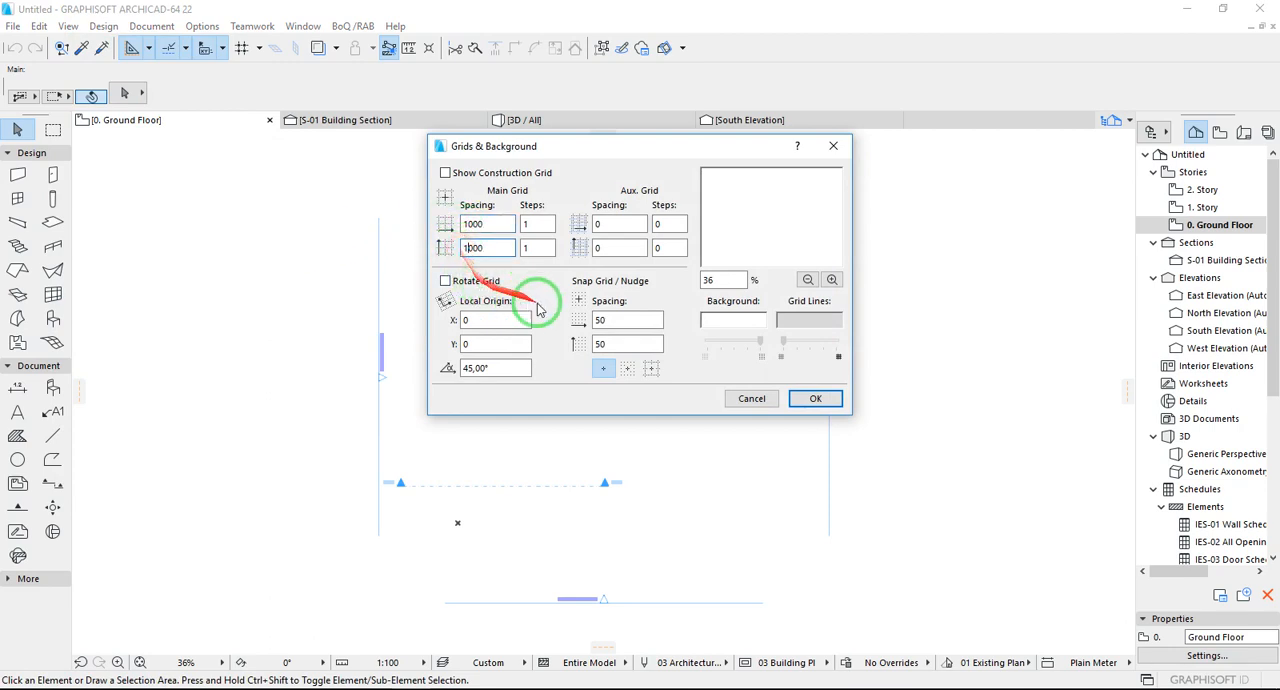
{"action": "left_click", "coordinate": [617, 341]}
{"action": "type", "text": "0"}
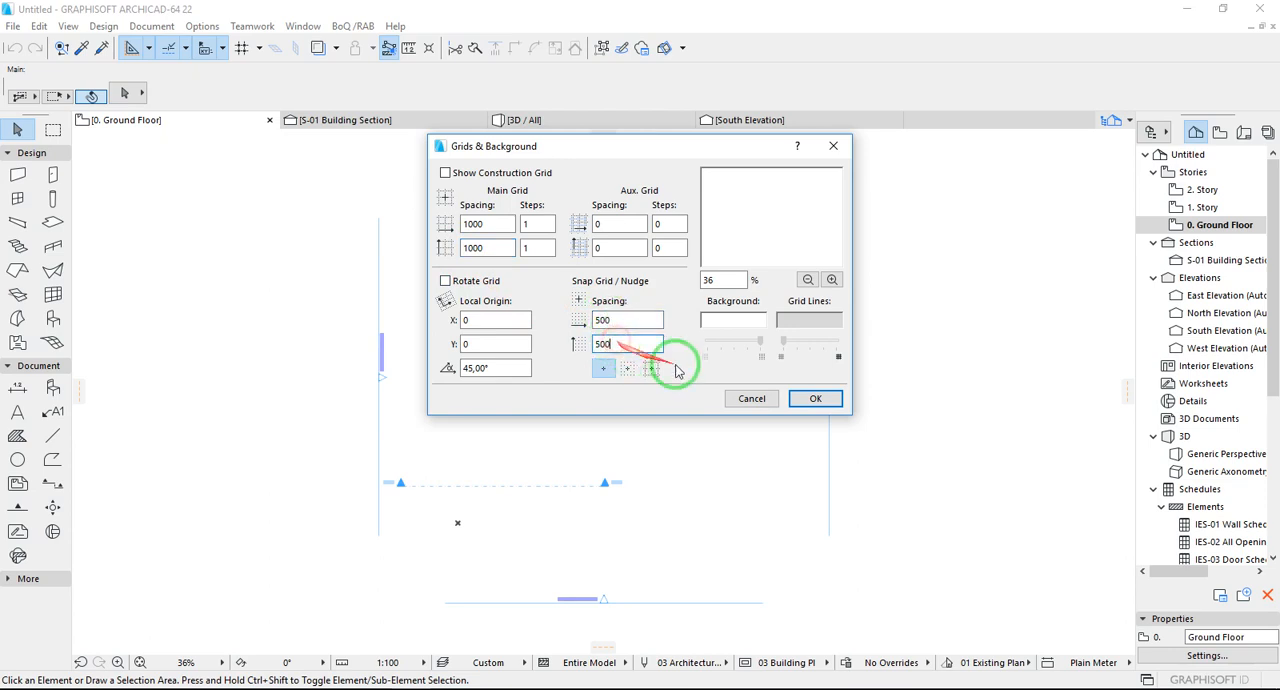
{"action": "left_click", "coordinate": [808, 399]}
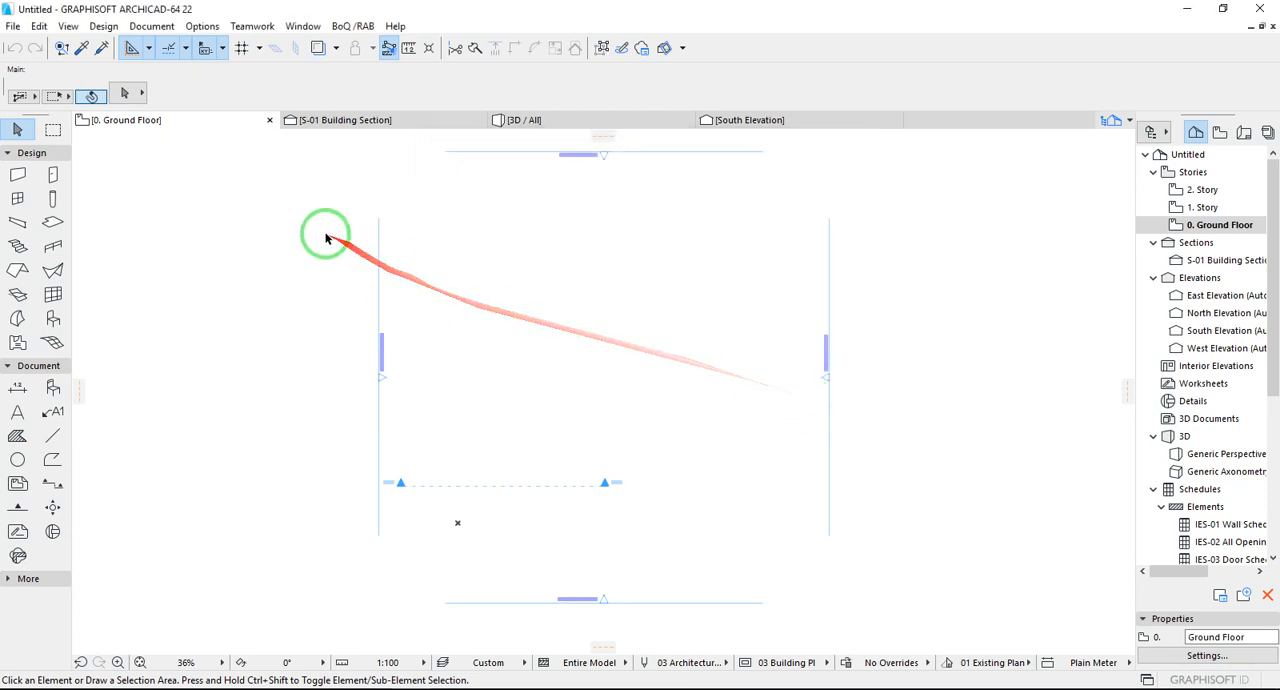
- Display the construction grid on the Ground Floor plan and switch it to Rotated Grid
{"action": "left_click", "coordinate": [259, 50]}
{"action": "left_click", "coordinate": [262, 119]}
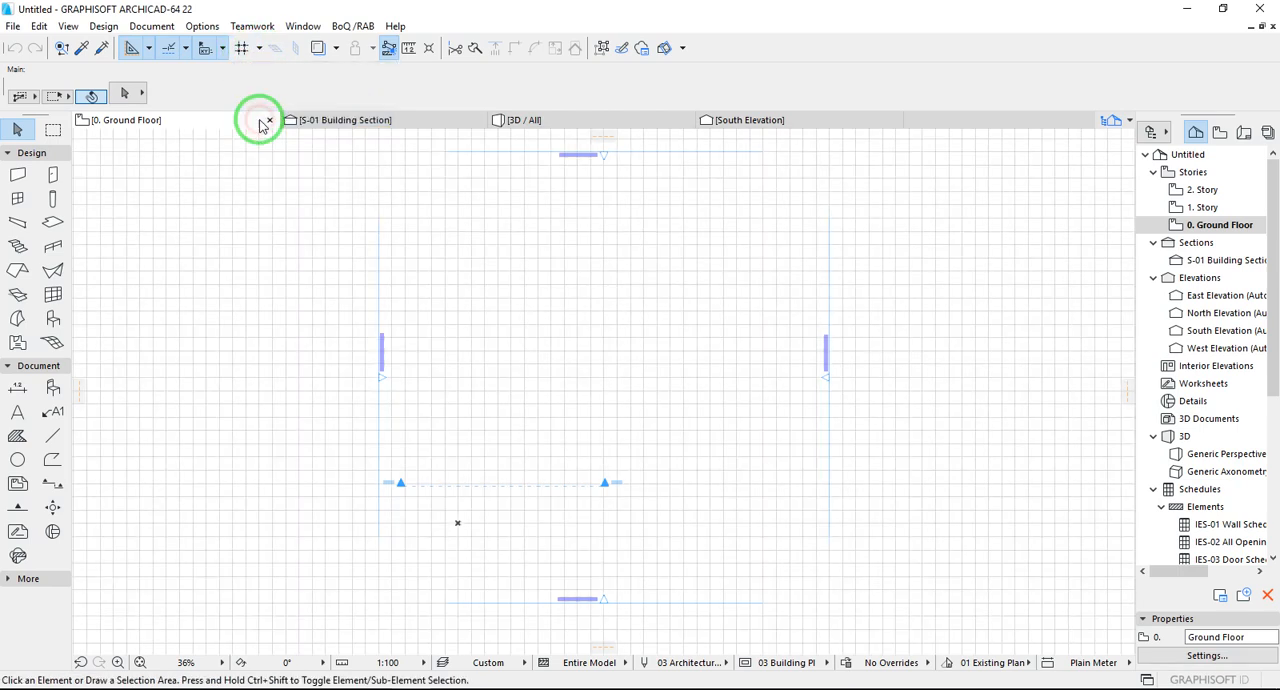
{"action": "left_click", "coordinate": [258, 51]}
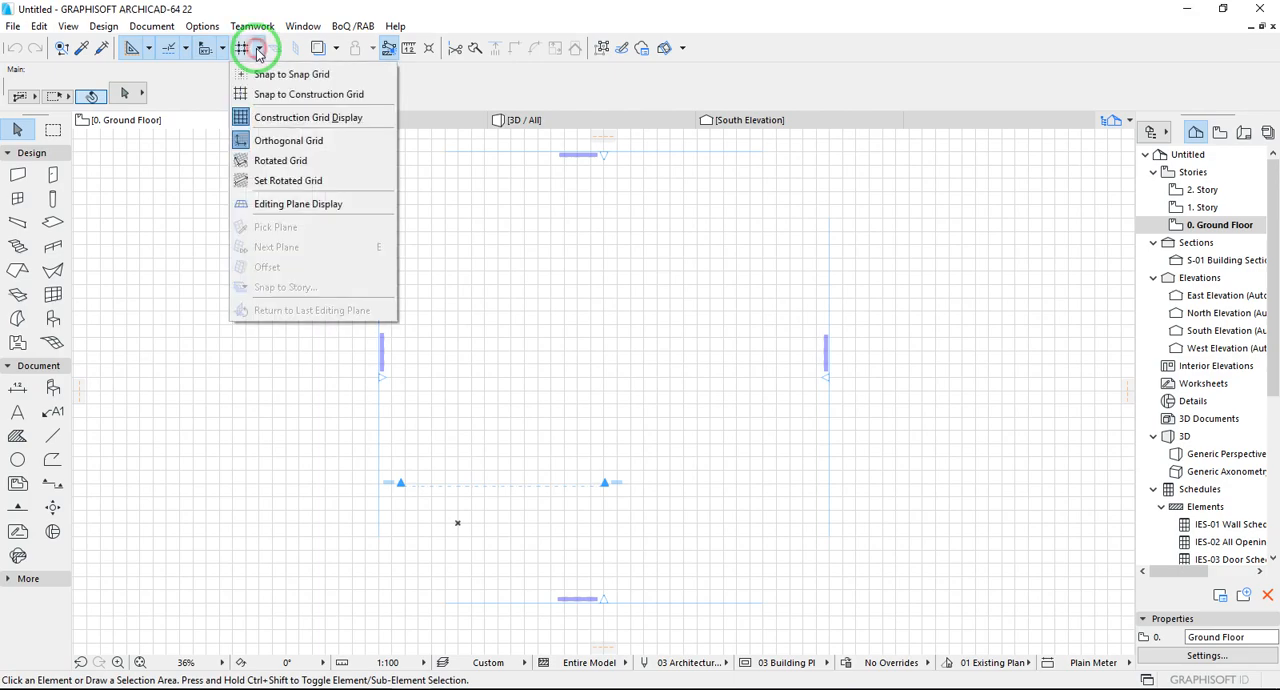
{"action": "left_click", "coordinate": [257, 163]}
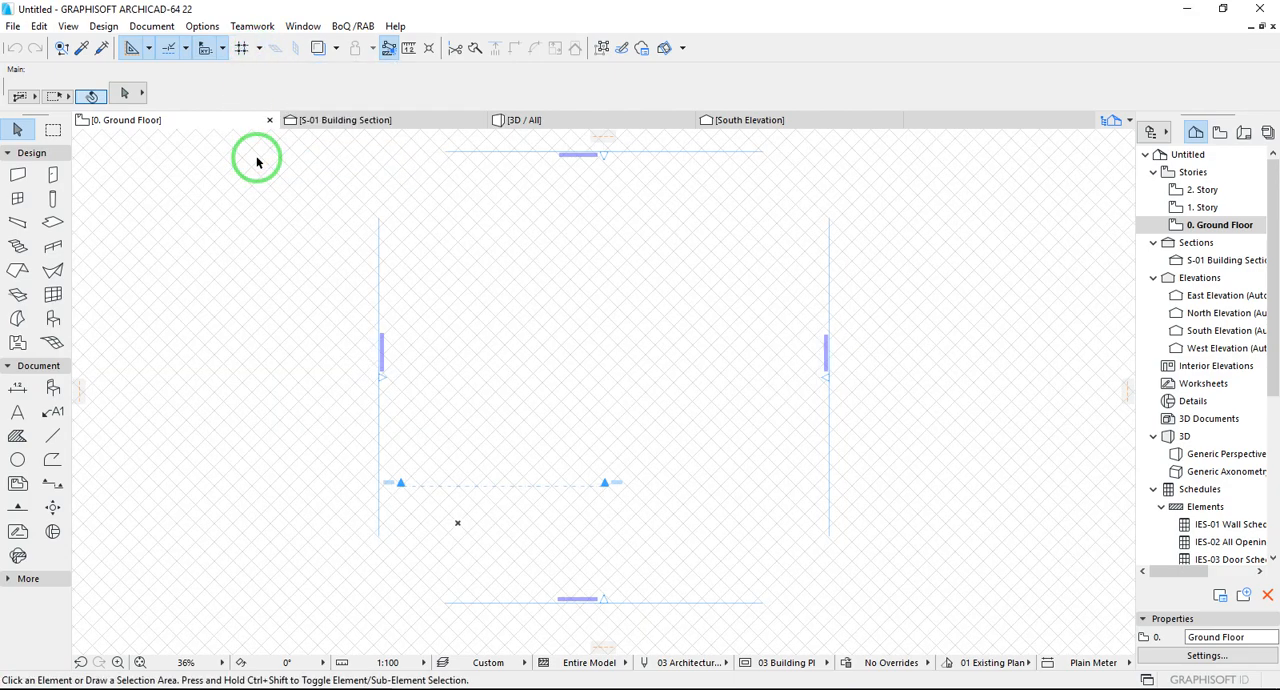
{"action": "scroll", "coordinate": [452, 525], "scroll_direction": "up", "scroll_amount": 3}
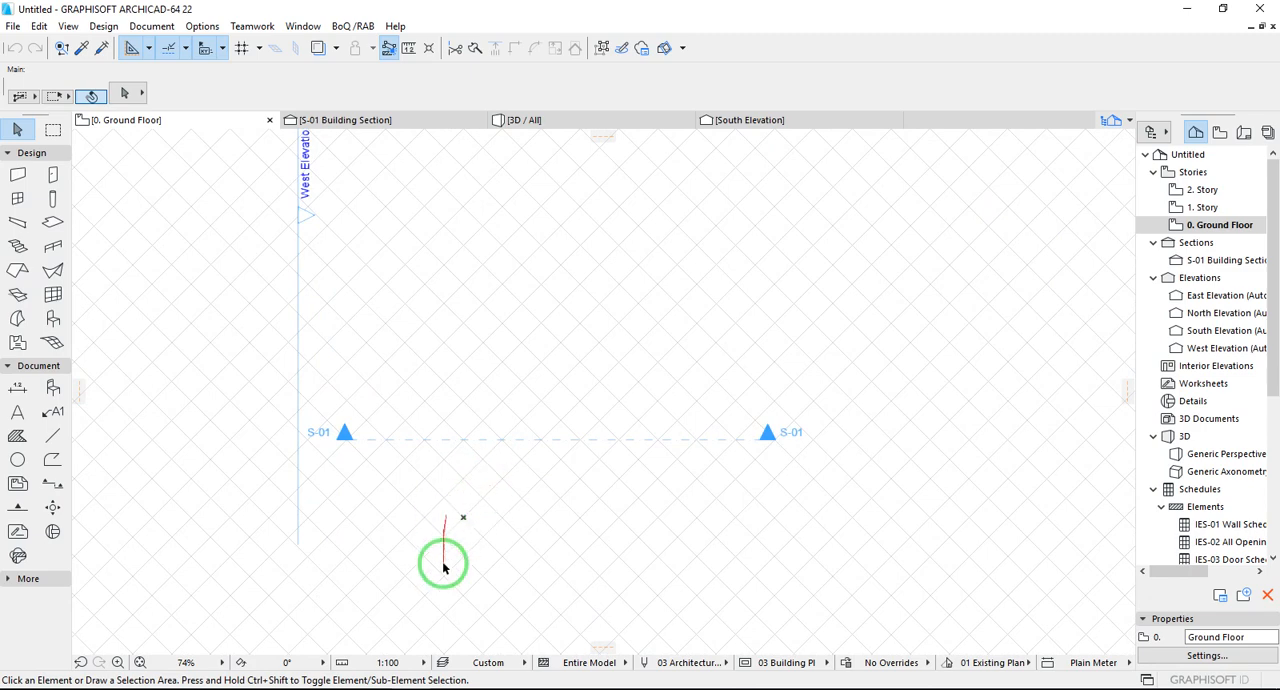
- Switch to the Notepad notes and read the second item about the Coordinate Pallete, then return to ARCHICAD
{"action": "left_click", "coordinate": [368, 688]}
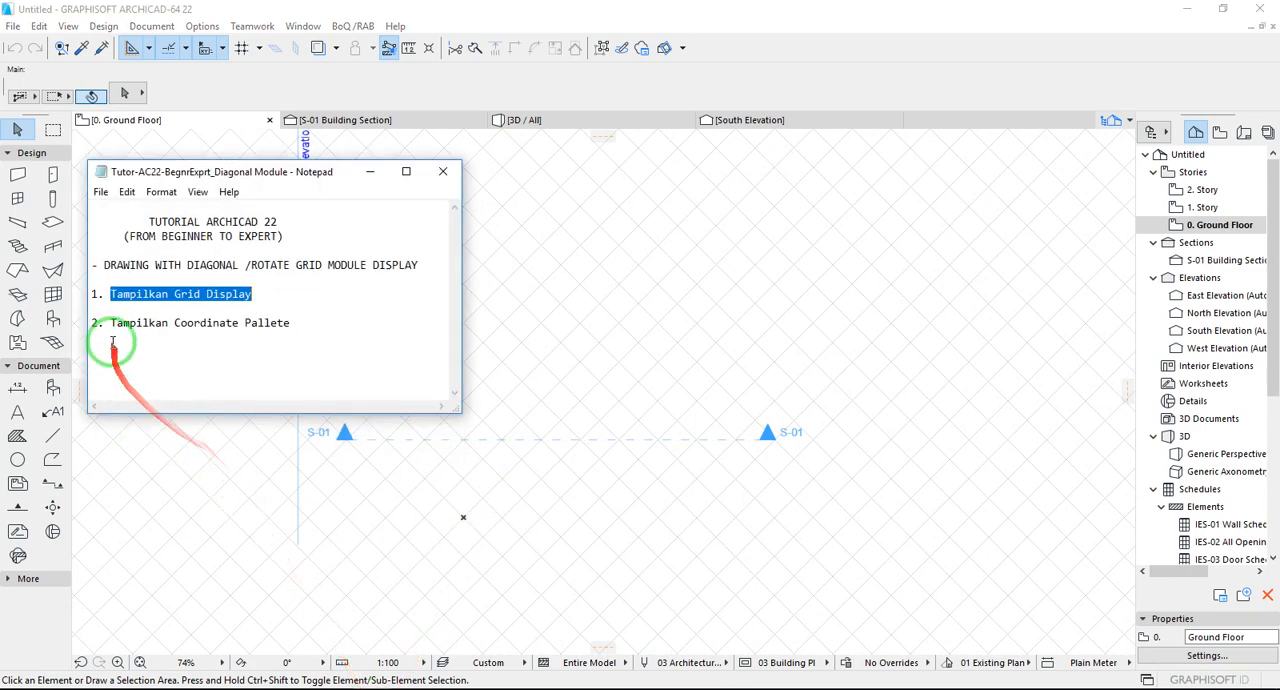
{"action": "left_click_drag", "start_coordinate": [110, 322], "coordinate": [330, 326]}
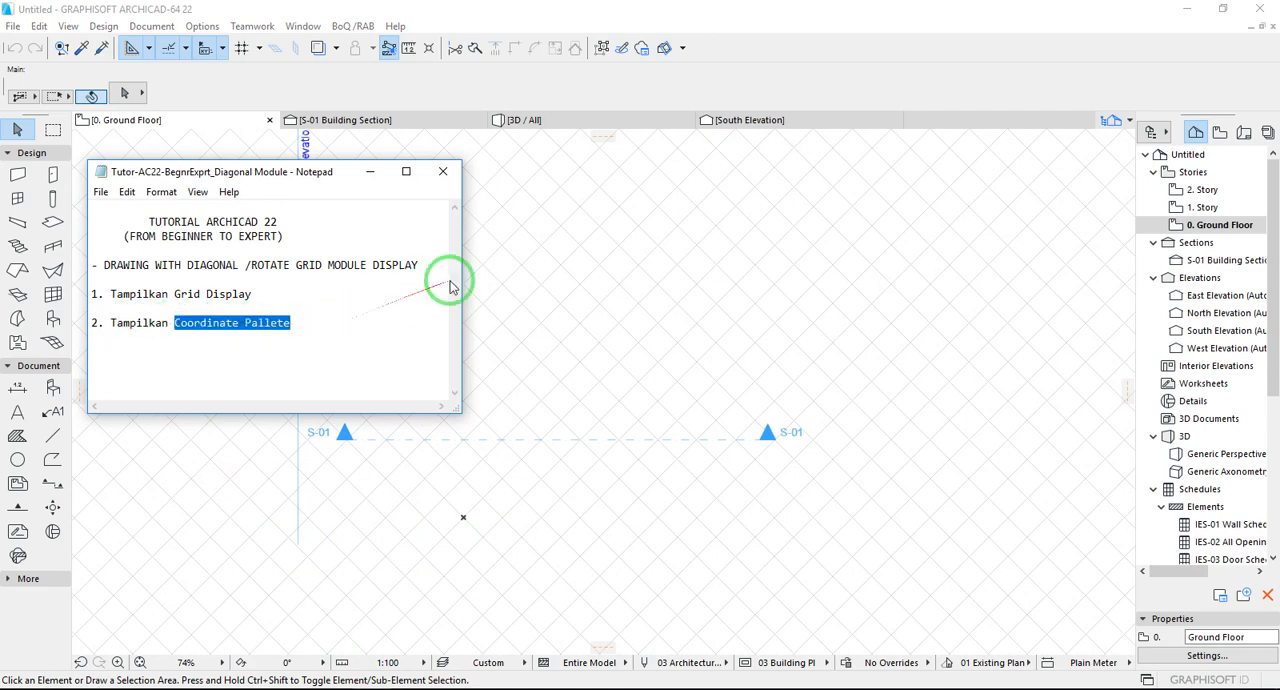
{"action": "left_click", "coordinate": [508, 260]}
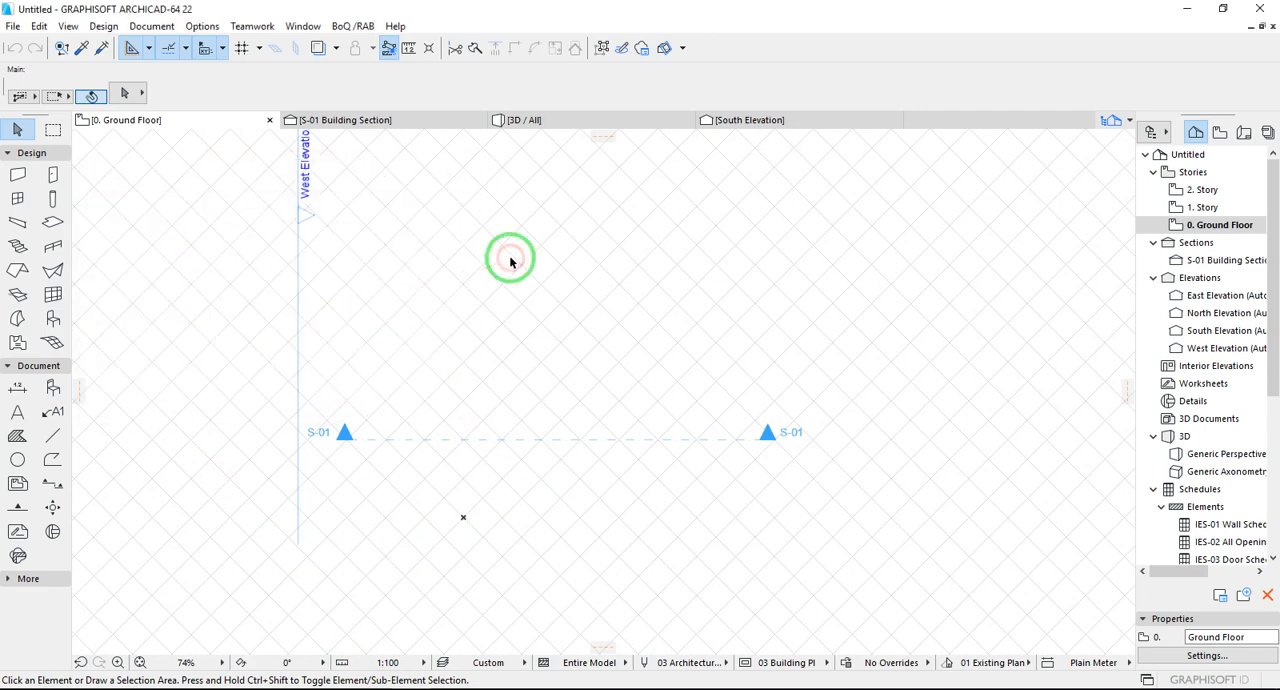
- Show the Coordinates palette
{"action": "left_click", "coordinate": [304, 27]}
{"action": "mouse_move", "coordinate": [314, 240]}
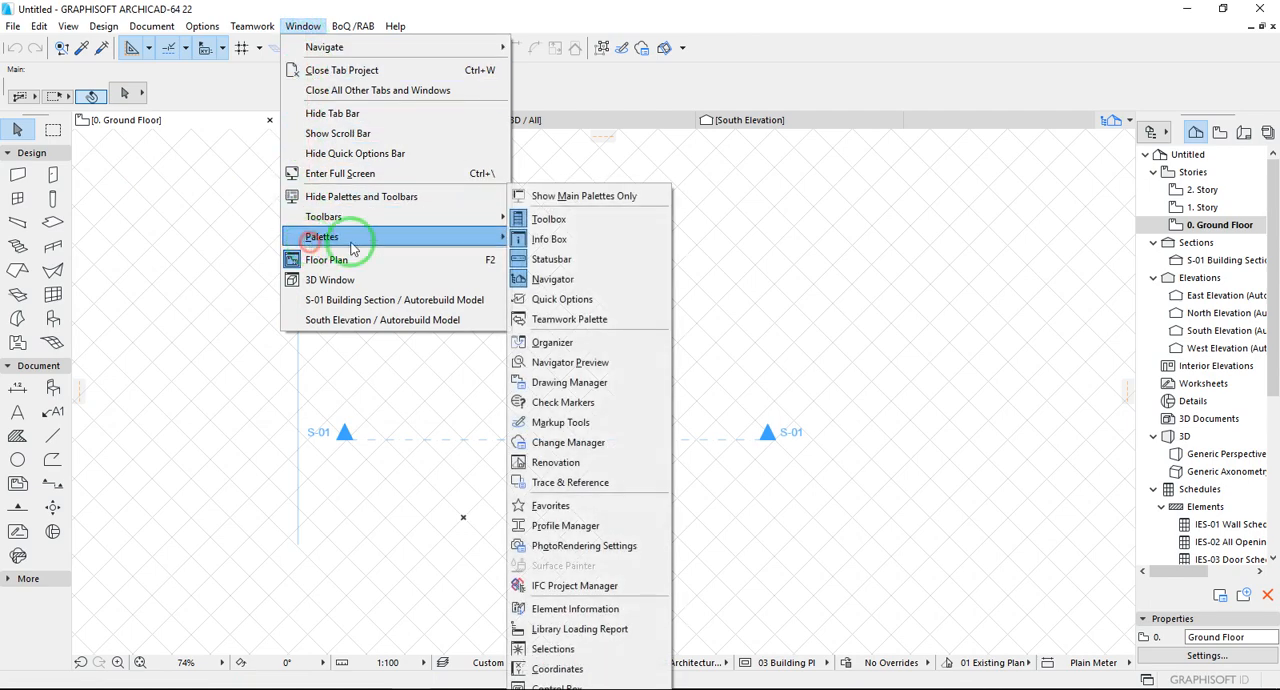
{"action": "left_click", "coordinate": [543, 669]}
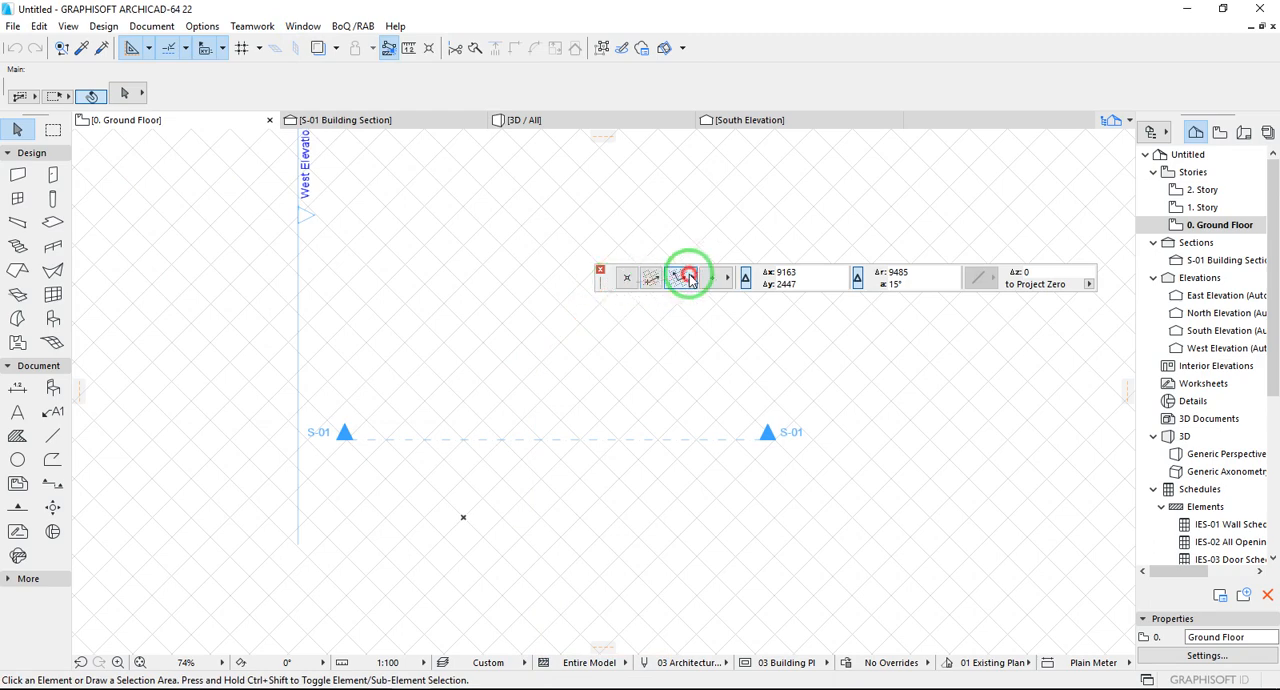
- Dock the Coordinates palette below the floor plan, switching the grid to orthogonal and back to rotated
{"action": "left_click_drag", "start_coordinate": [690, 278], "coordinate": [694, 257]}
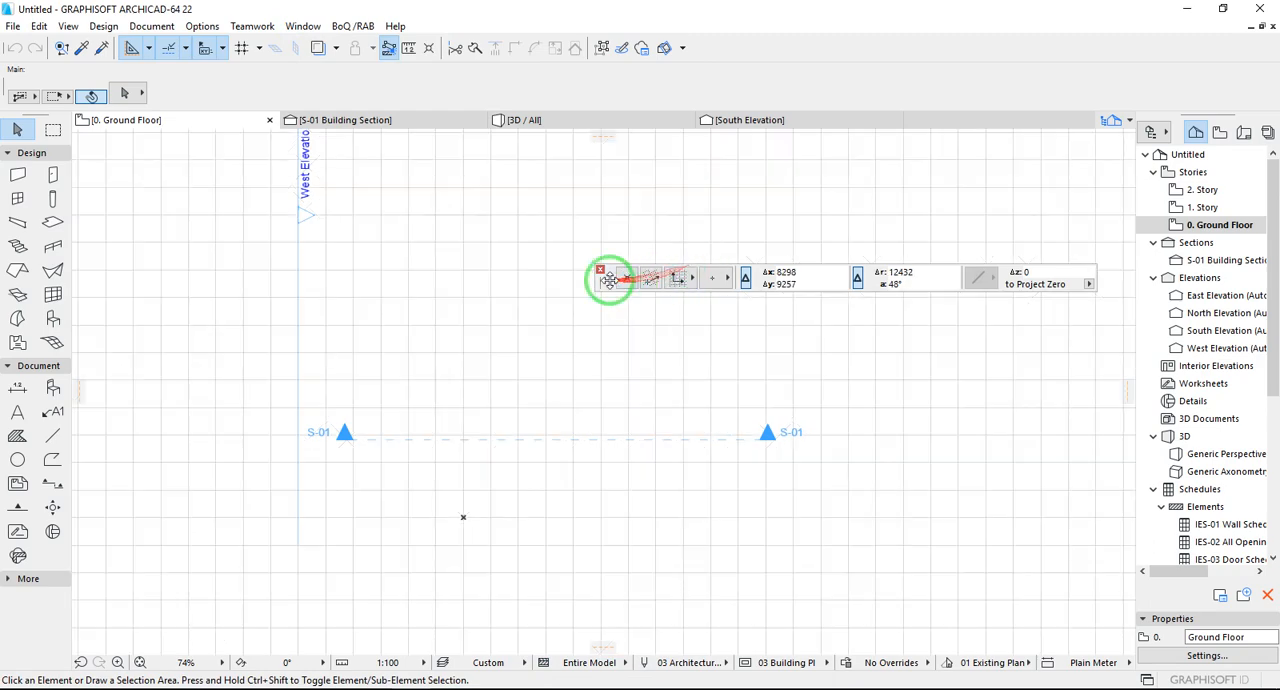
{"action": "left_click_drag", "start_coordinate": [609, 280], "coordinate": [458, 679]}
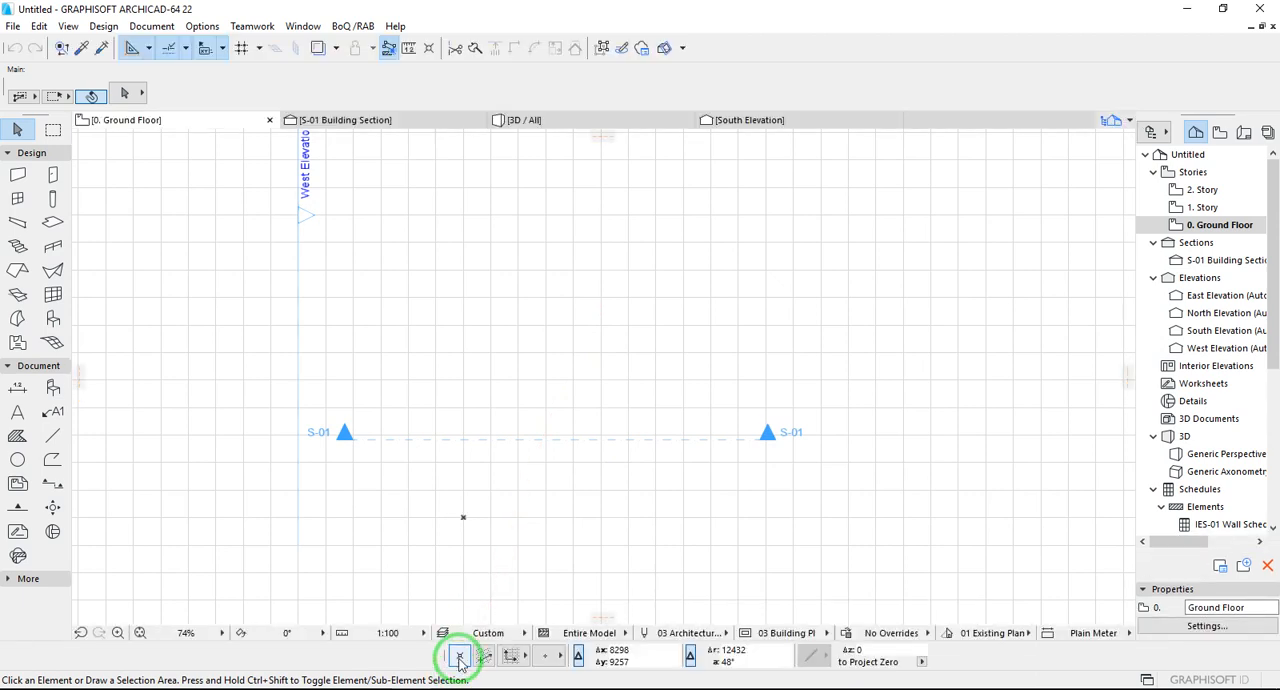
{"action": "left_click_drag", "start_coordinate": [520, 652], "coordinate": [548, 638]}
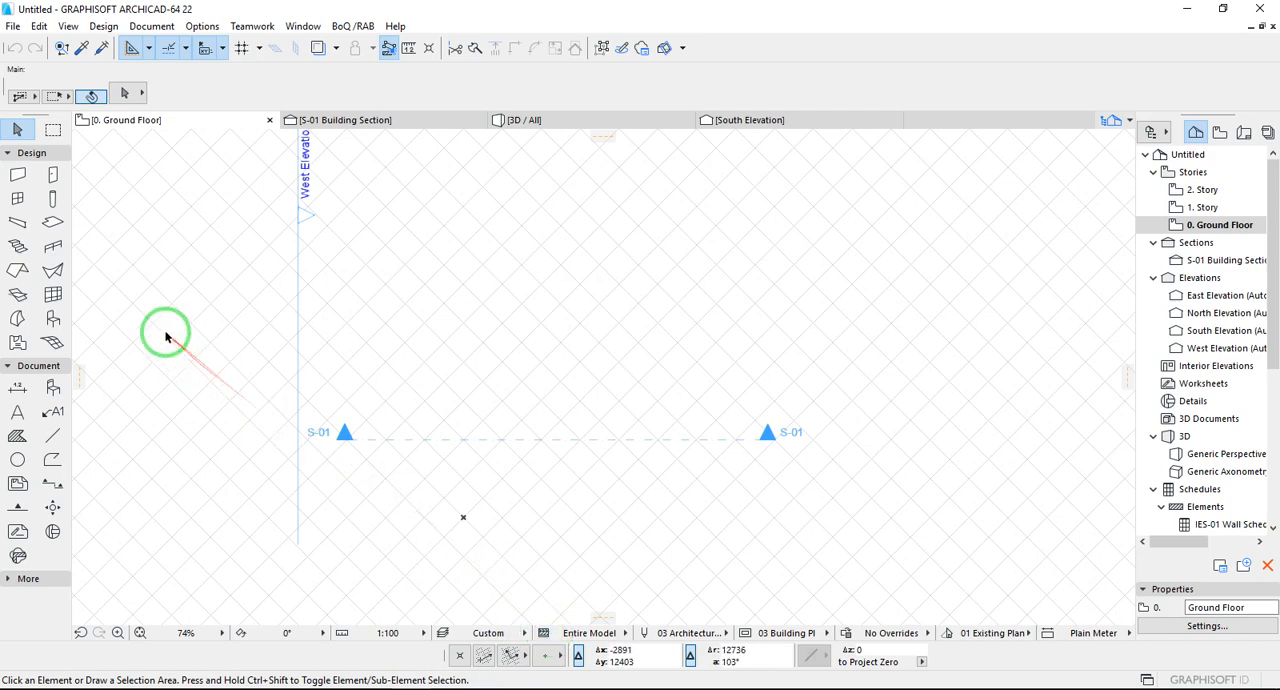
- Set the default wall height to 3500 in the Wall tool's default settings
{"action": "left_click", "coordinate": [19, 178]}
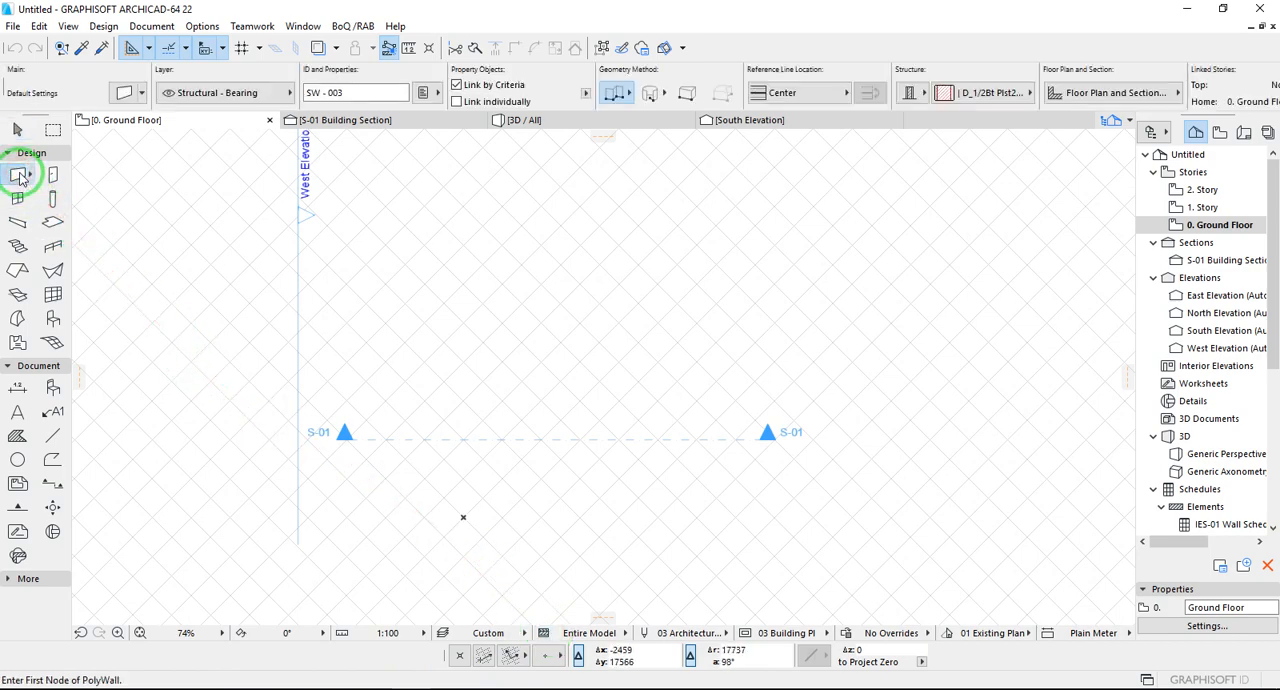
{"action": "left_click", "coordinate": [118, 91]}
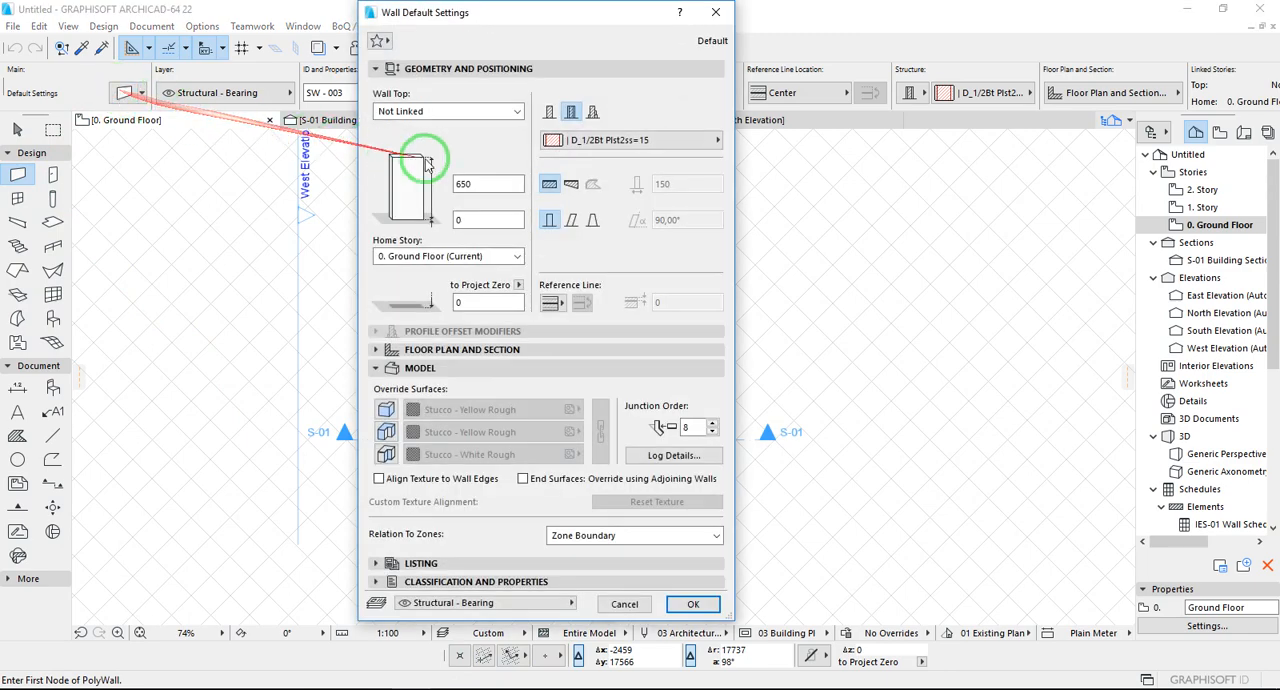
{"action": "double_click", "coordinate": [455, 183]}
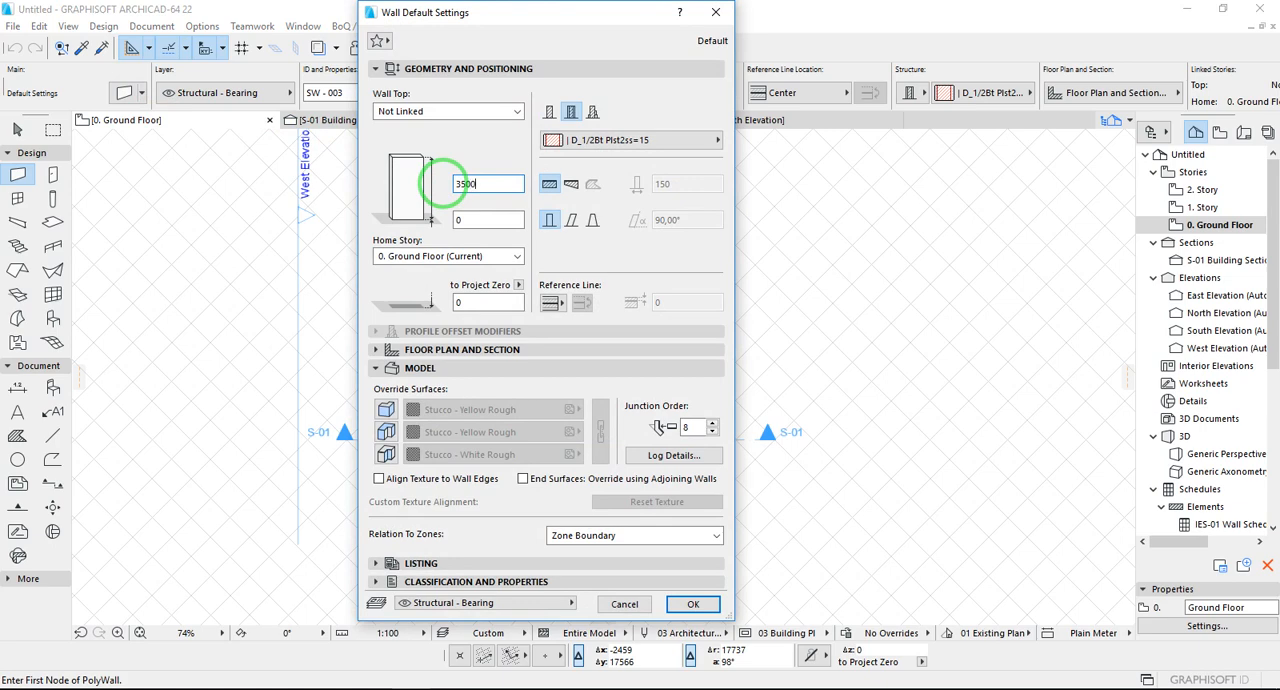
{"action": "left_click", "coordinate": [669, 601]}
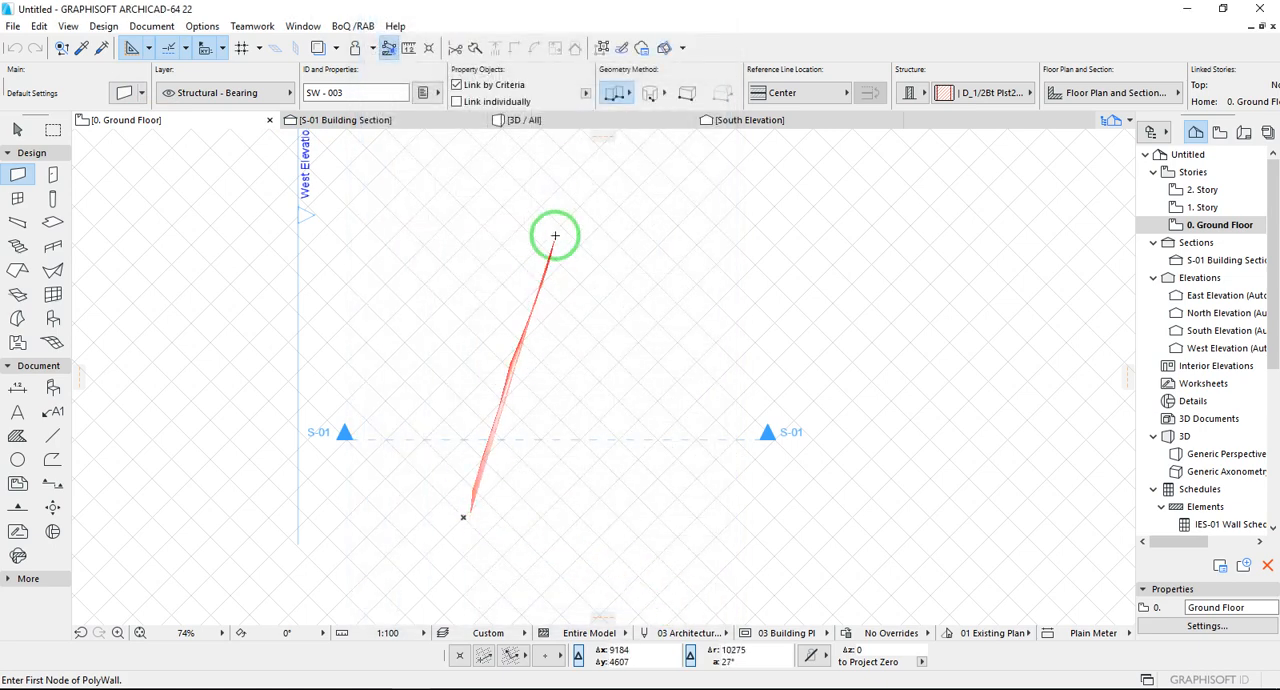
{"action": "left_click", "coordinate": [615, 91]}
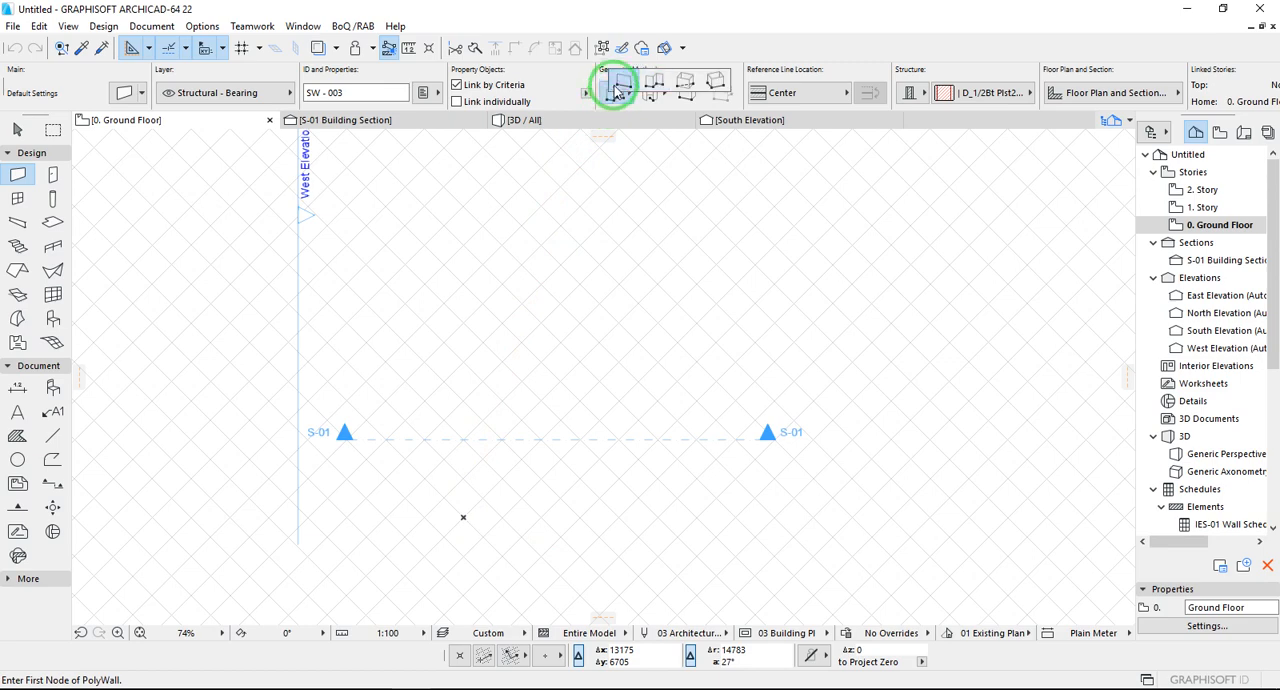
{"action": "left_click", "coordinate": [652, 82]}
{"action": "scroll", "coordinate": [478, 537], "scroll_direction": "up", "scroll_amount": 5}
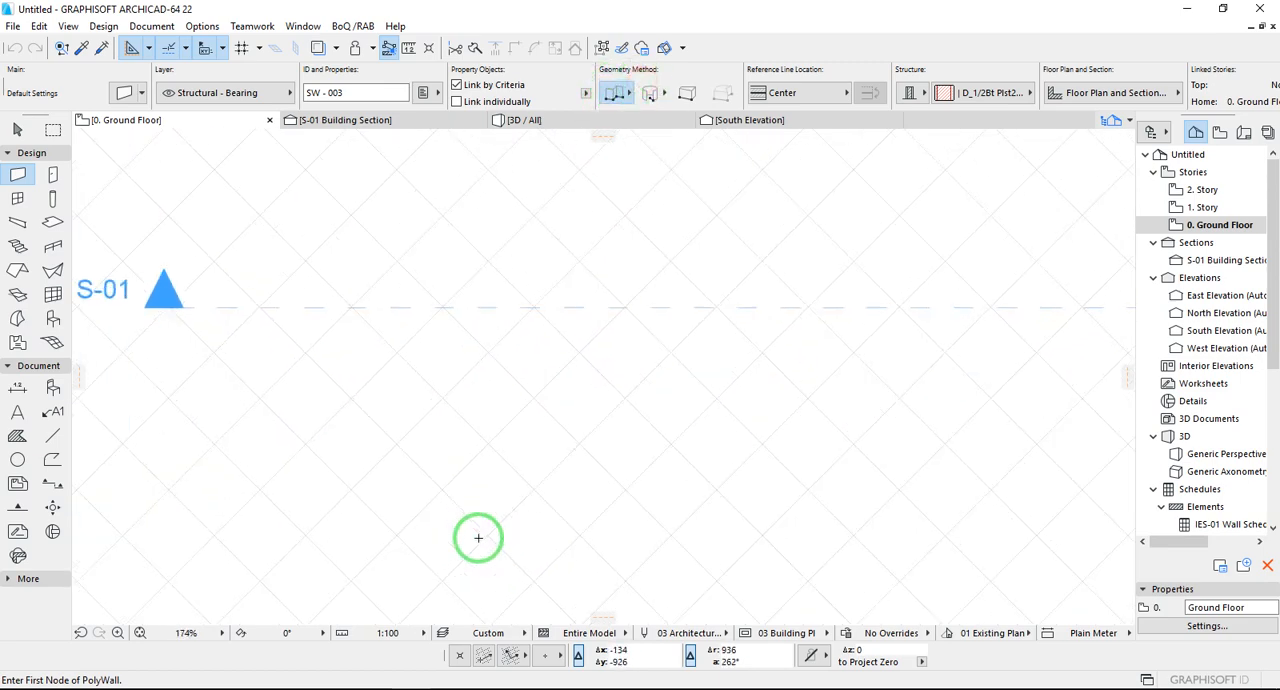
{"action": "left_click", "coordinate": [443, 486]}
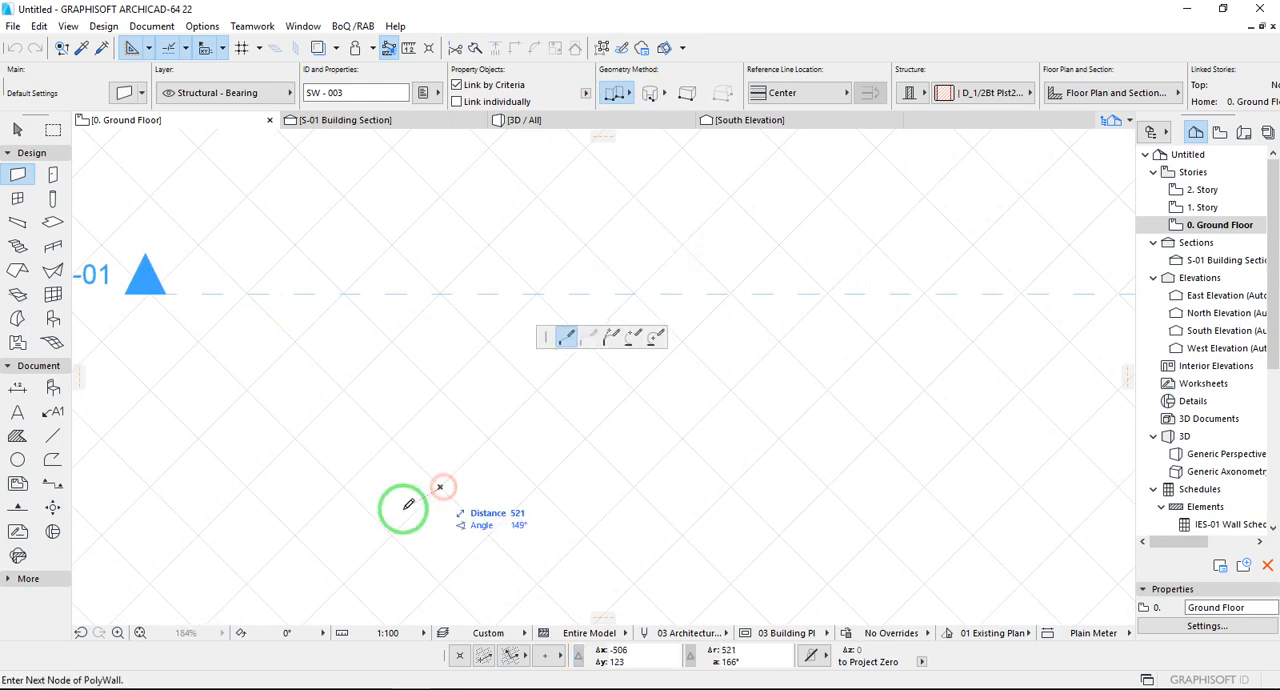
{"action": "scroll", "coordinate": [408, 505], "scroll_direction": "down", "scroll_amount": 5}
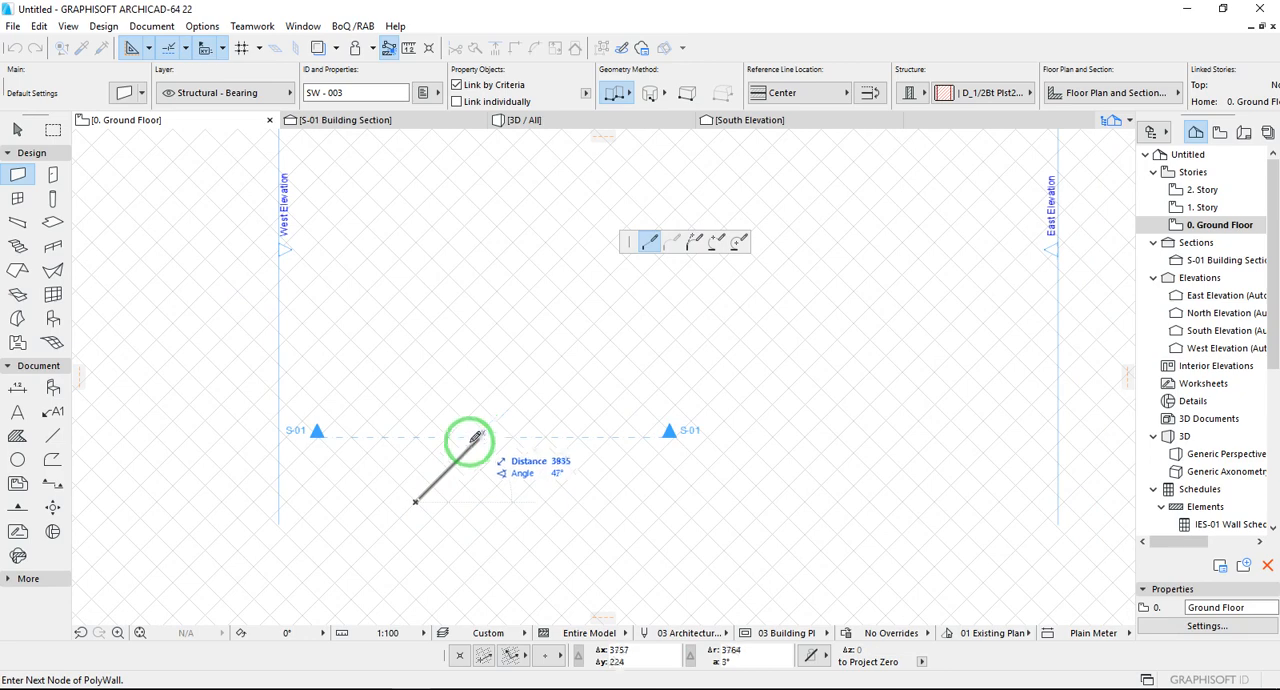
{"action": "left_click", "coordinate": [460, 451]}
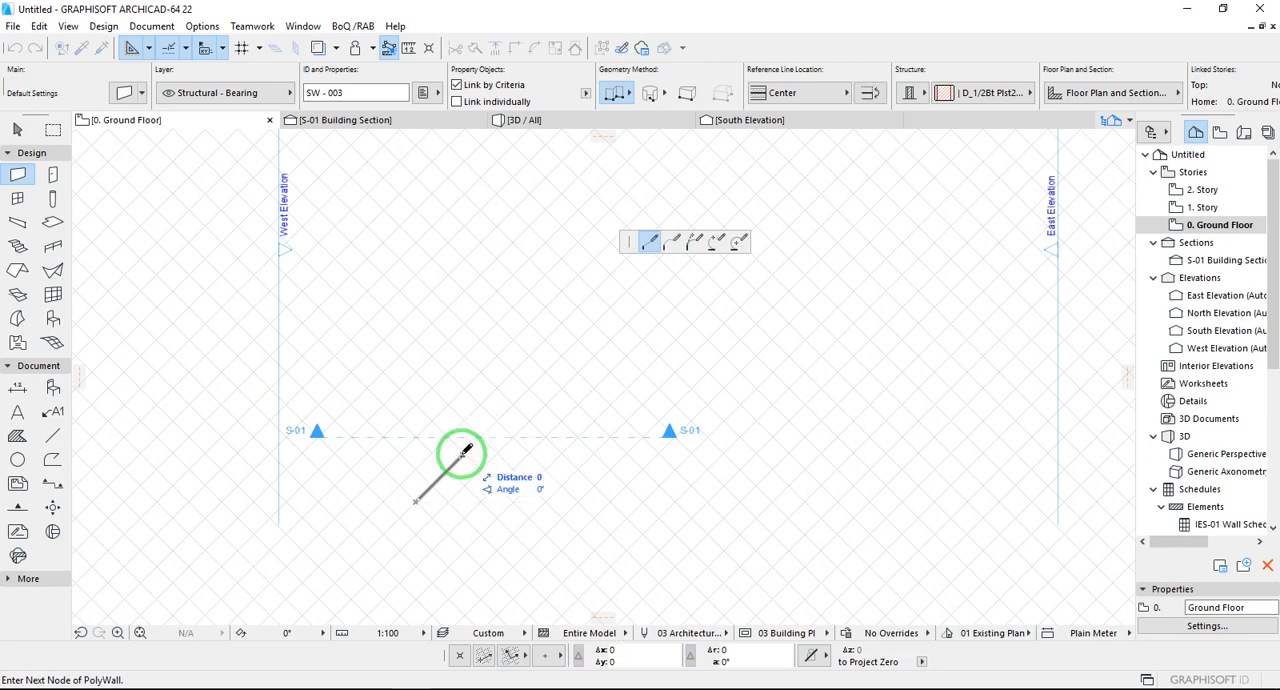
{"action": "scroll", "coordinate": [471, 457], "scroll_direction": "up", "scroll_amount": 3}
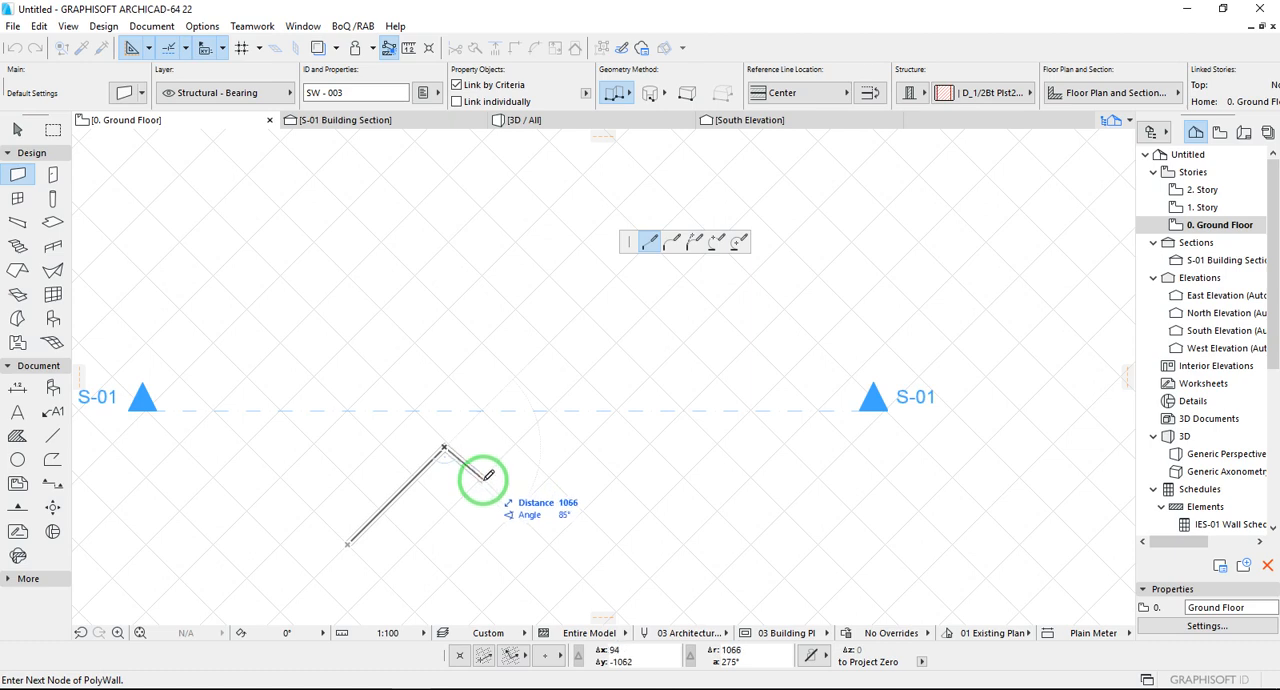
{"action": "scroll", "coordinate": [443, 463], "scroll_direction": "up", "scroll_amount": 2}
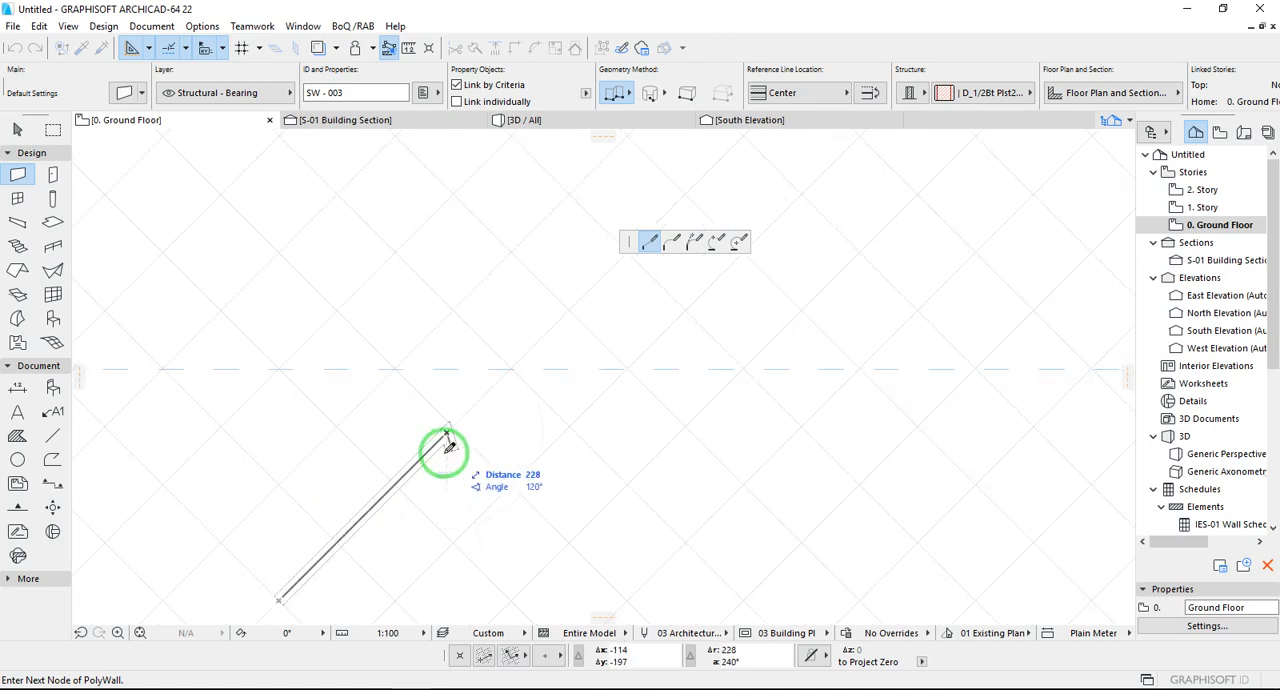
{"action": "left_click", "coordinate": [448, 436]}
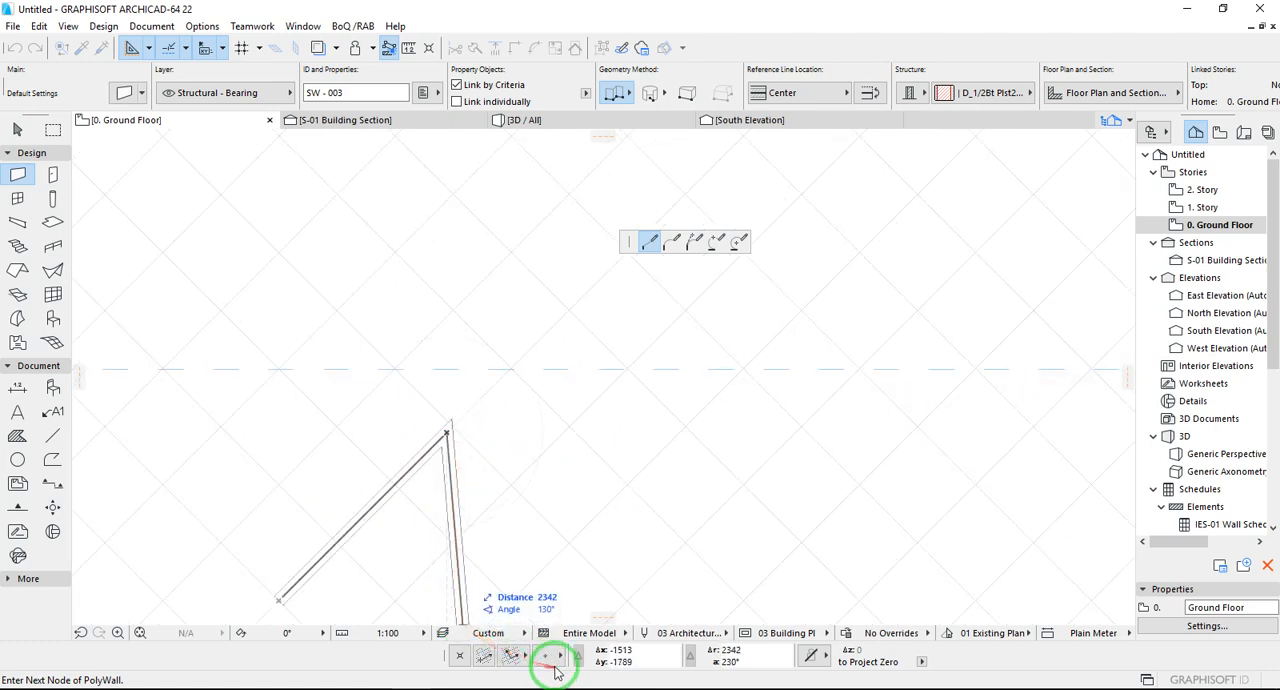
{"action": "left_click_drag", "start_coordinate": [566, 655], "coordinate": [610, 647]}
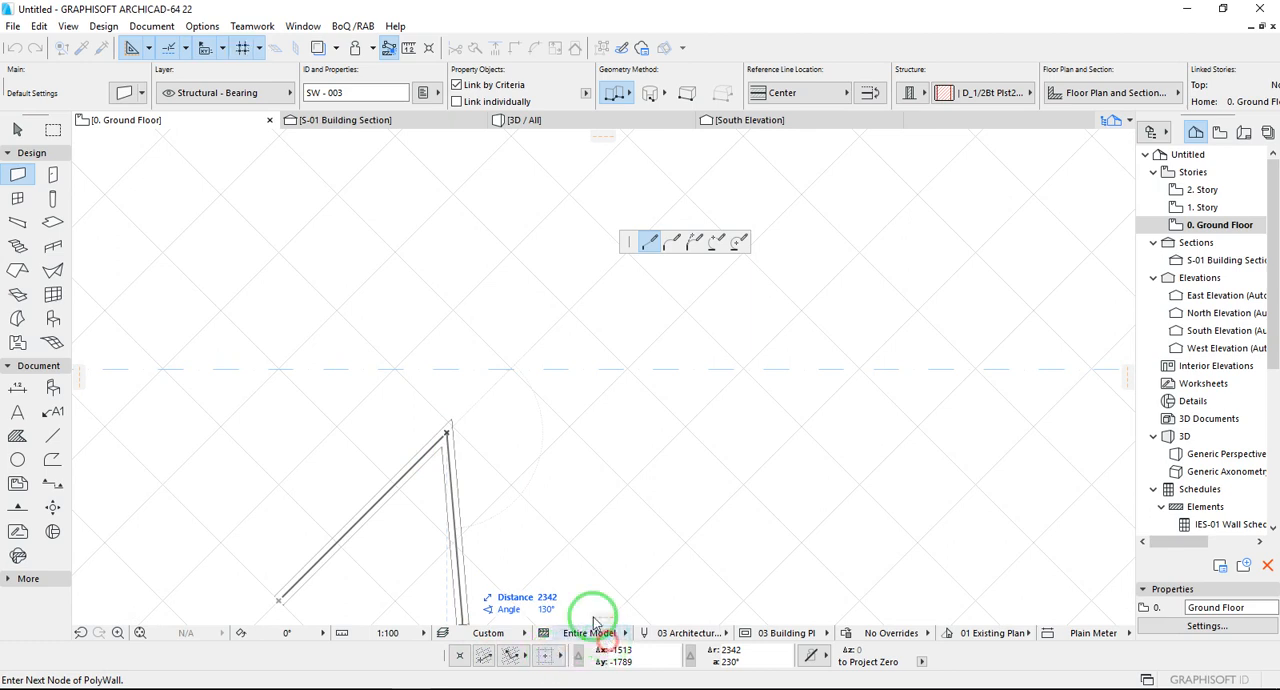
{"action": "right_click", "coordinate": [486, 451]}
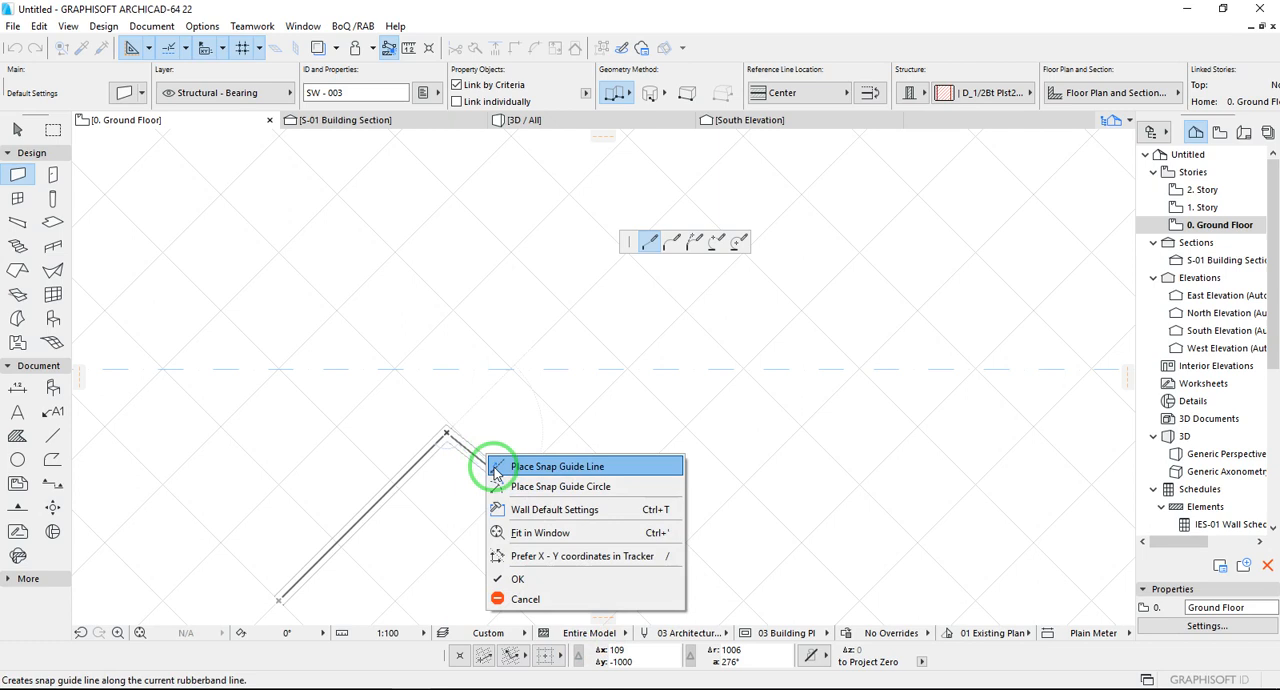
{"action": "left_click", "coordinate": [510, 595]}
- Set snapping to the construction grid and start a chained wall, running its first segment five grid squares diagonally up at 45°
{"action": "scroll", "coordinate": [555, 531], "scroll_direction": "down", "scroll_amount": 3}
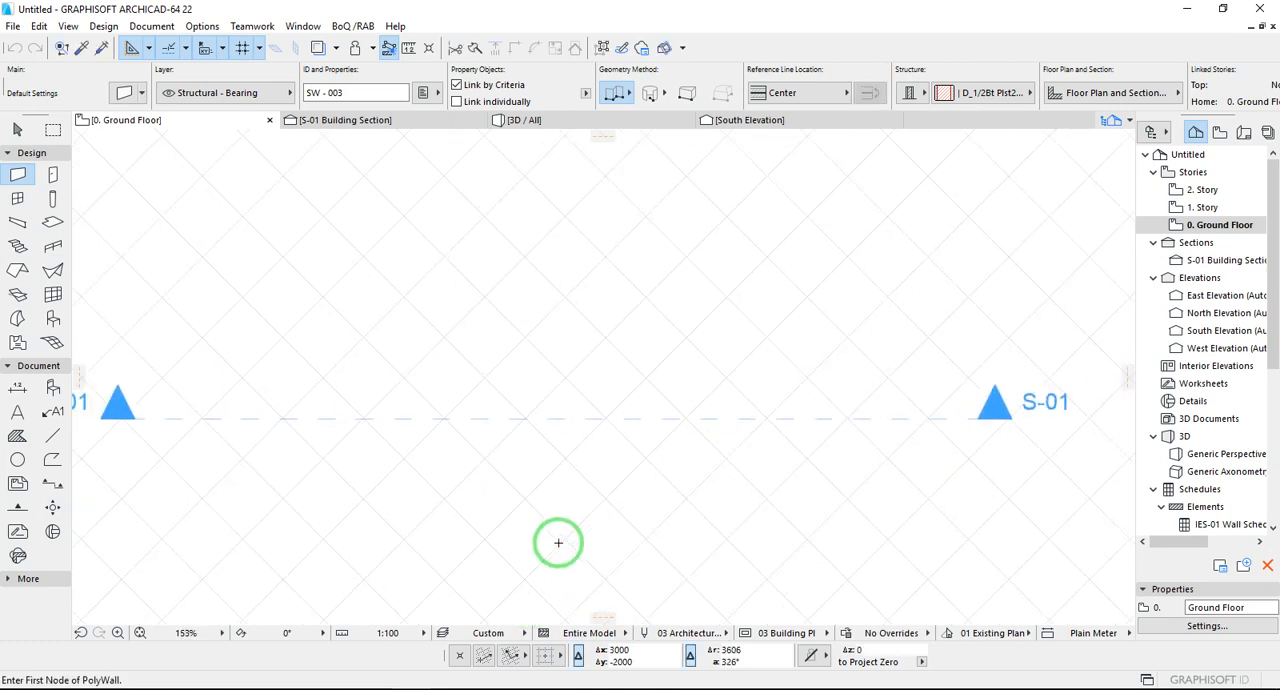
{"action": "left_click_drag", "start_coordinate": [552, 657], "coordinate": [607, 646]}
{"action": "left_click", "coordinate": [364, 577]}
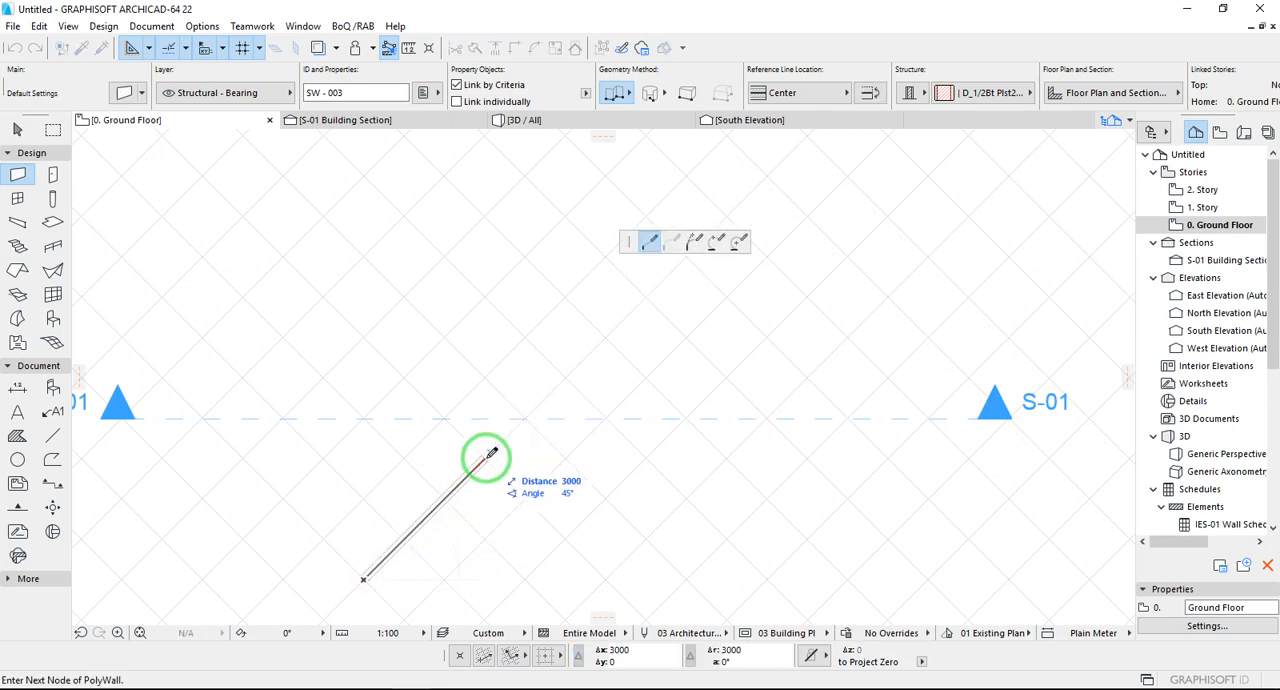
{"action": "left_click", "coordinate": [561, 374]}
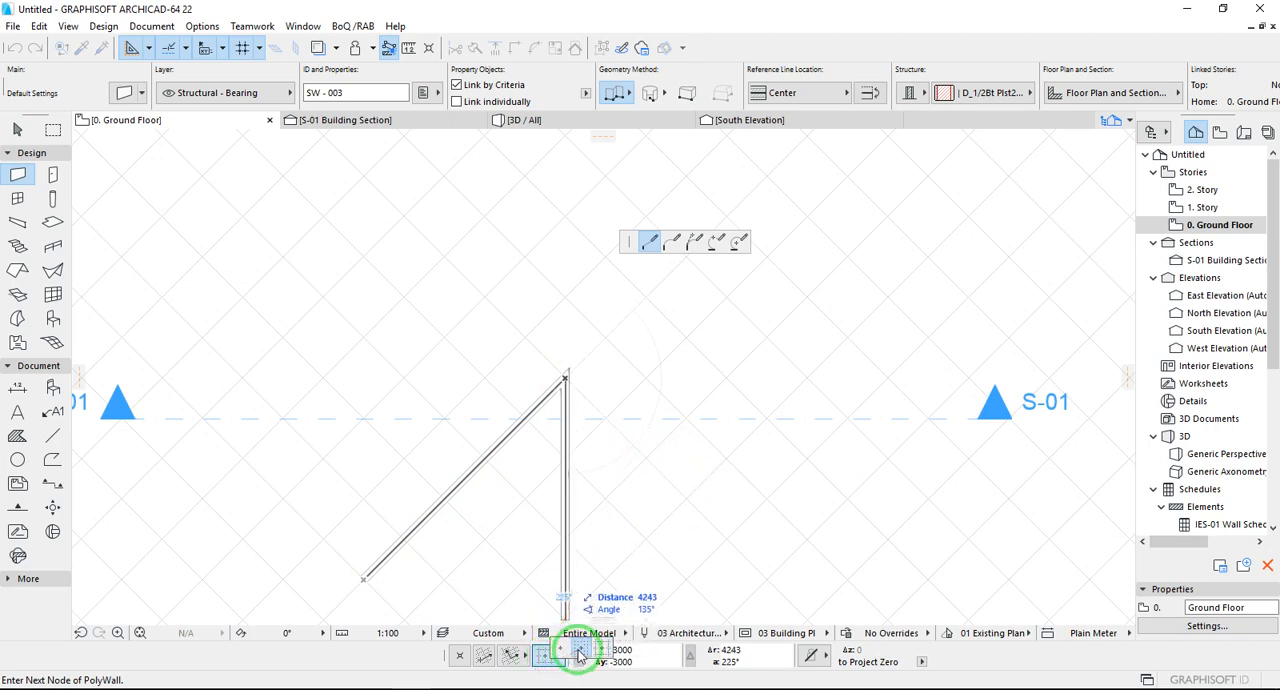
- Switch snapping to the snap grid and continue the wall in five right-angled zigzag segments, the last four 1000 long
{"action": "left_click", "coordinate": [578, 654]}
{"action": "left_click", "coordinate": [624, 435]}
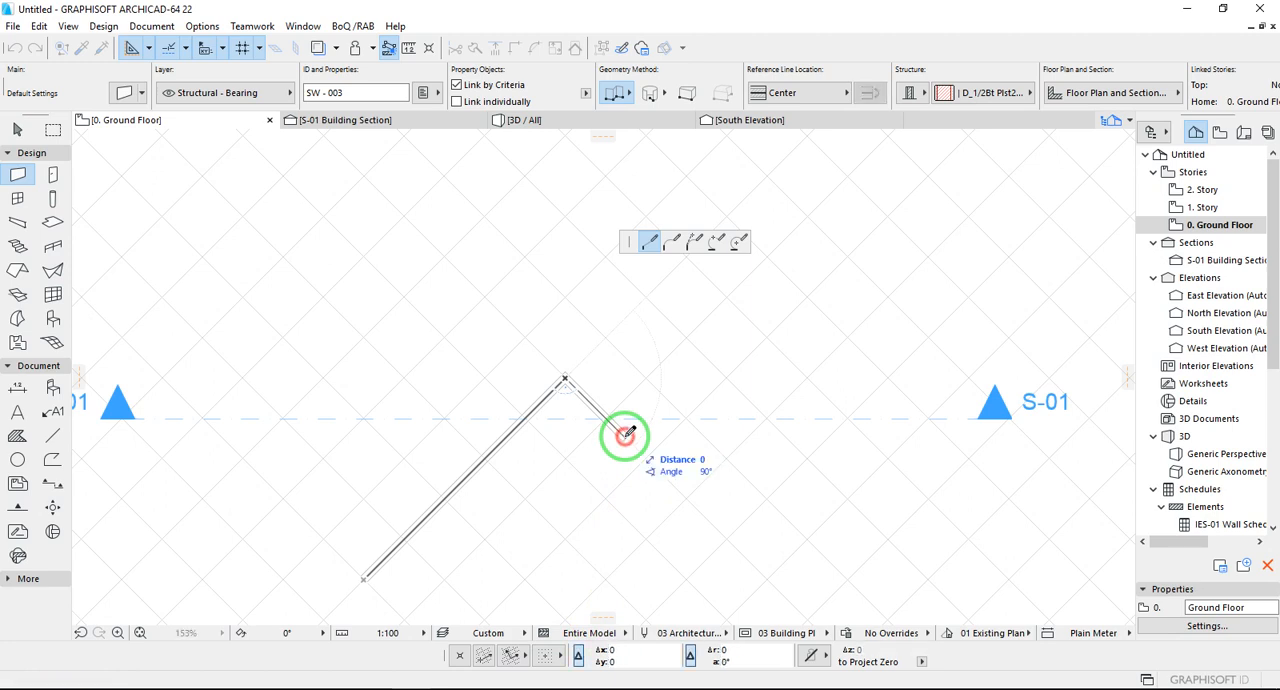
{"action": "left_click", "coordinate": [665, 399]}
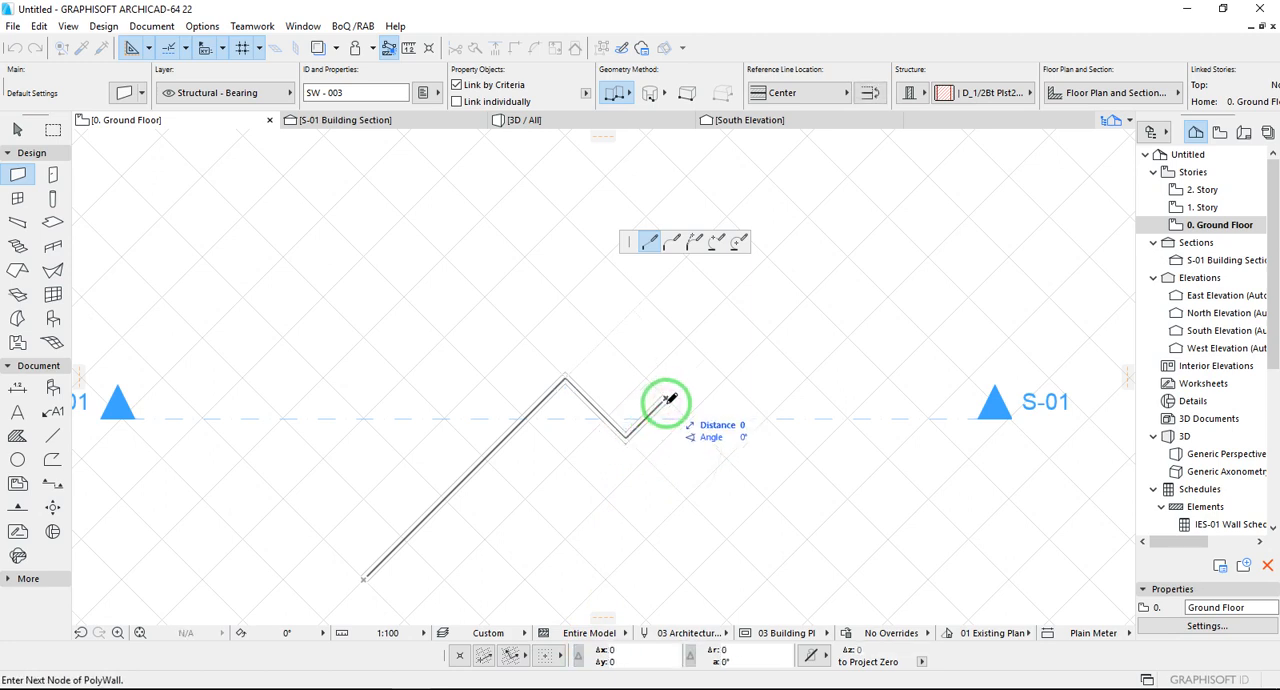
{"action": "left_click", "coordinate": [705, 437]}
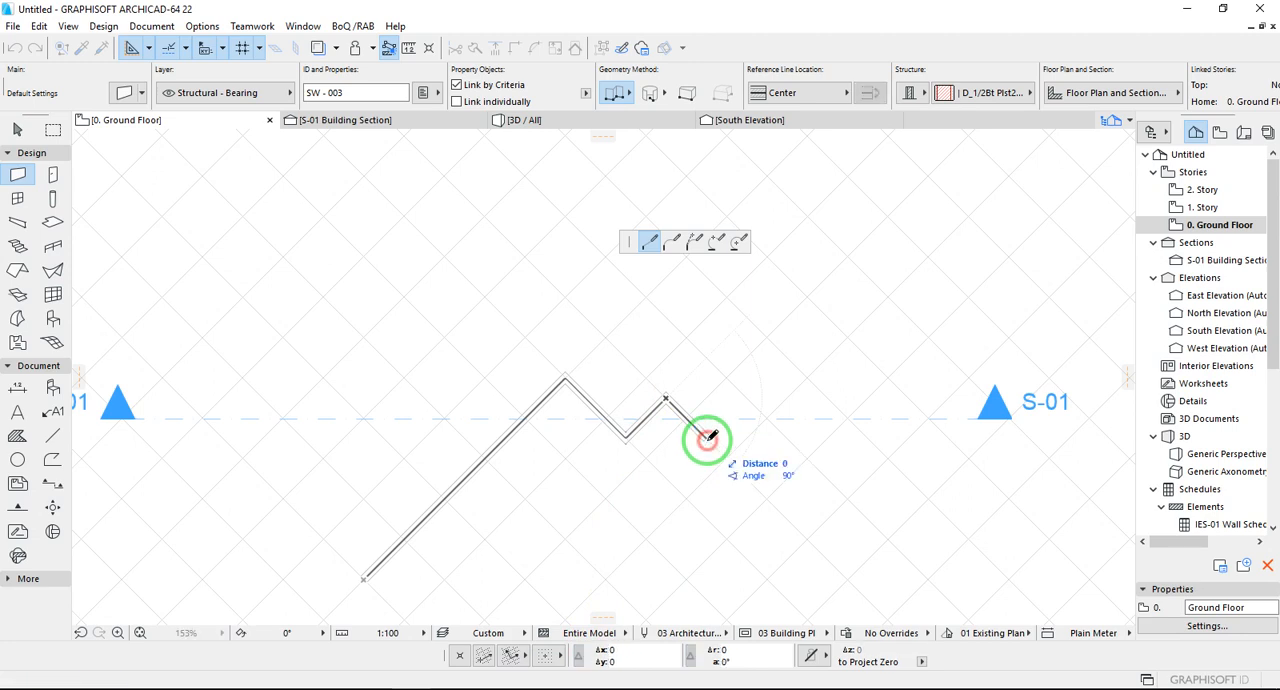
{"action": "left_click", "coordinate": [745, 399]}
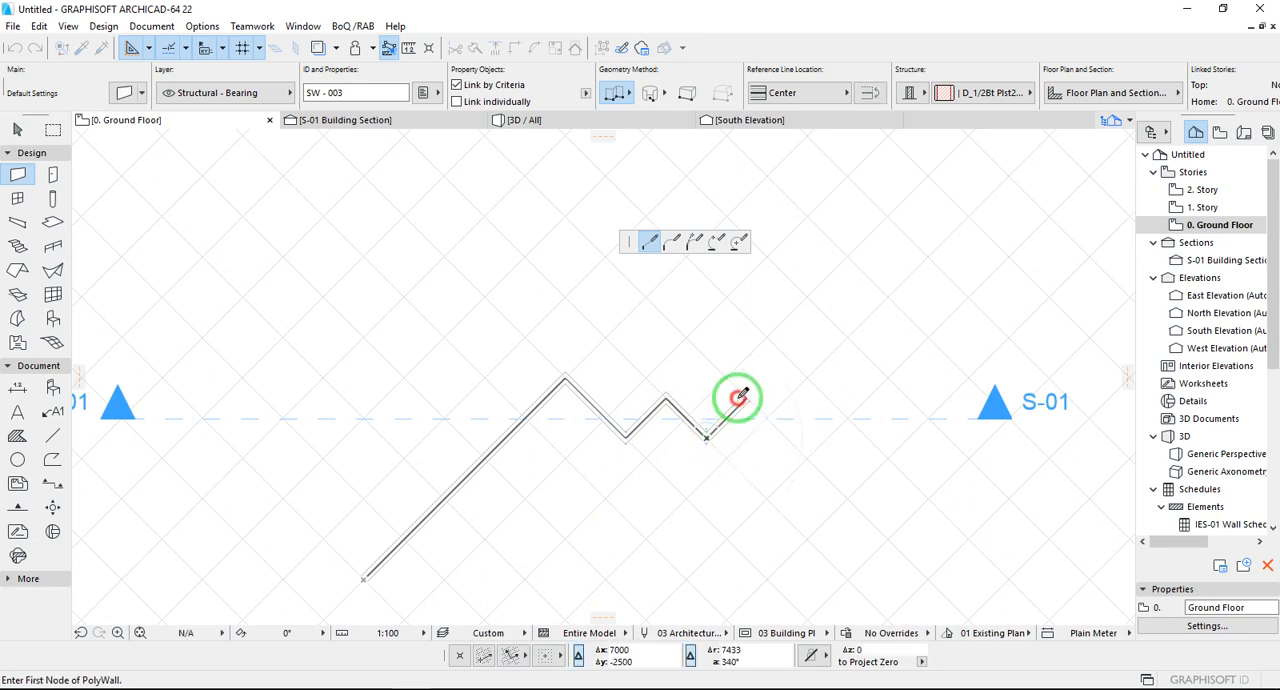
{"action": "left_click", "coordinate": [787, 438]}
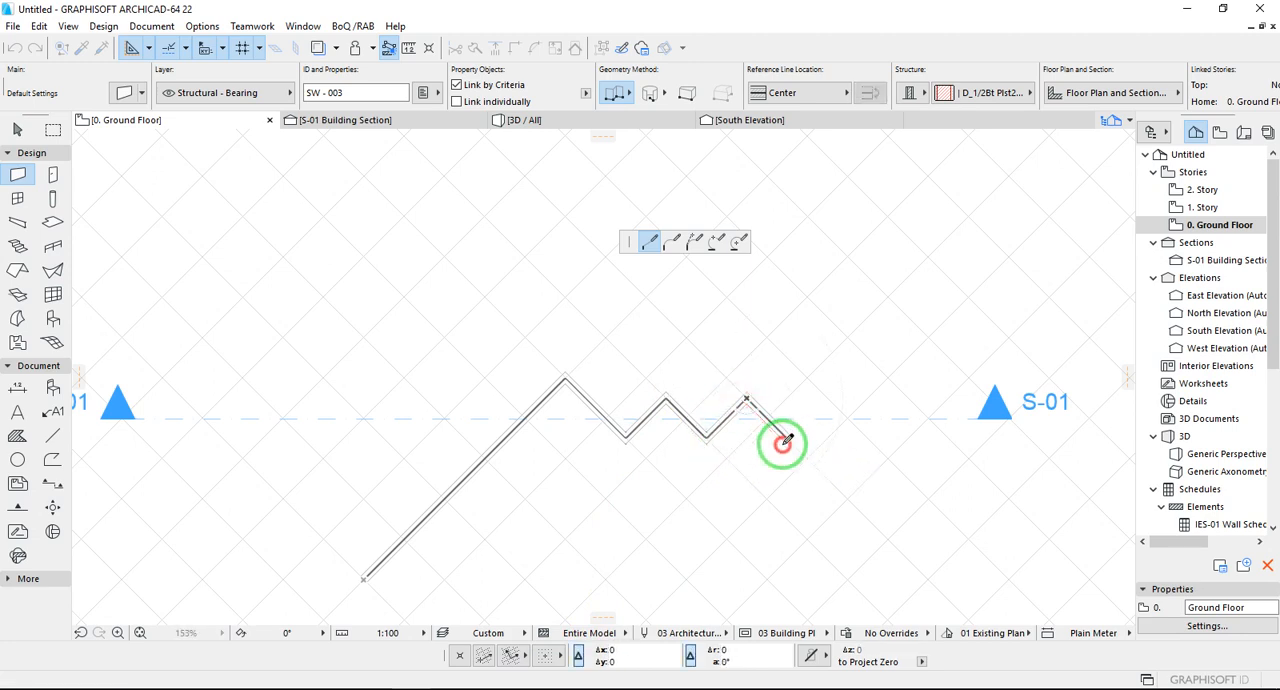
- Add a final 5000 diagonal segment perpendicular to the last zigzag segment and finish the wall chain
{"action": "scroll", "coordinate": [643, 506], "scroll_direction": "down", "scroll_amount": 2}
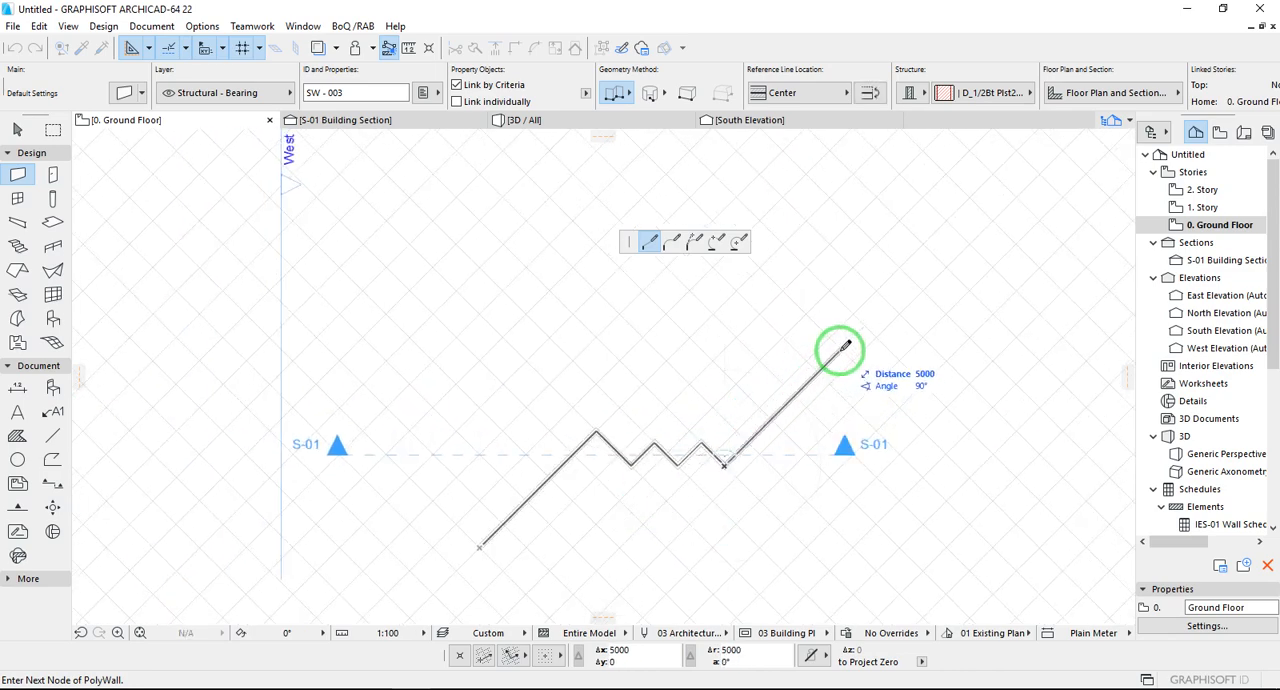
{"action": "left_click", "coordinate": [841, 348]}
{"action": "left_click", "coordinate": [841, 348]}
- Turn off snapping to the snap grid
{"action": "scroll", "coordinate": [841, 348], "scroll_direction": "up", "scroll_amount": 3}
{"action": "scroll", "coordinate": [841, 348], "scroll_direction": "up", "scroll_amount": 1}
{"action": "scroll", "coordinate": [841, 348], "scroll_direction": "up", "scroll_amount": 3}
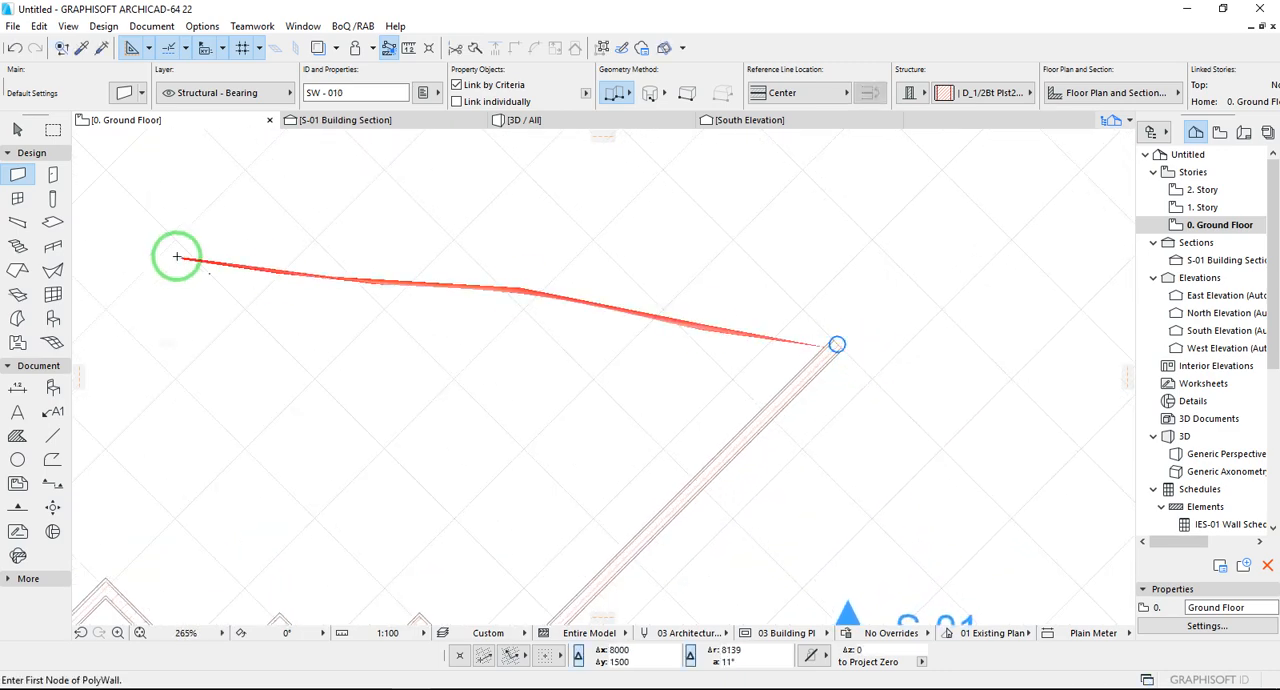
{"action": "left_click", "coordinate": [259, 47]}
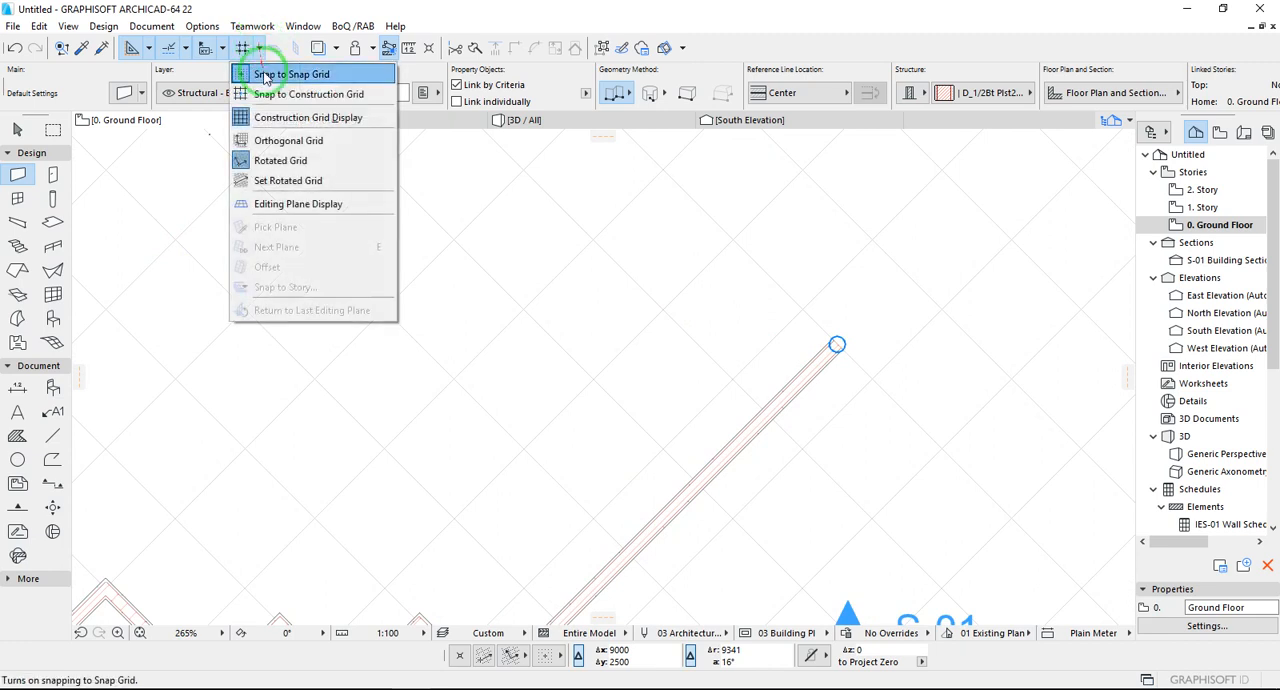
{"action": "left_click", "coordinate": [262, 74]}
{"action": "scroll", "coordinate": [884, 368], "scroll_direction": "up", "scroll_amount": 3}
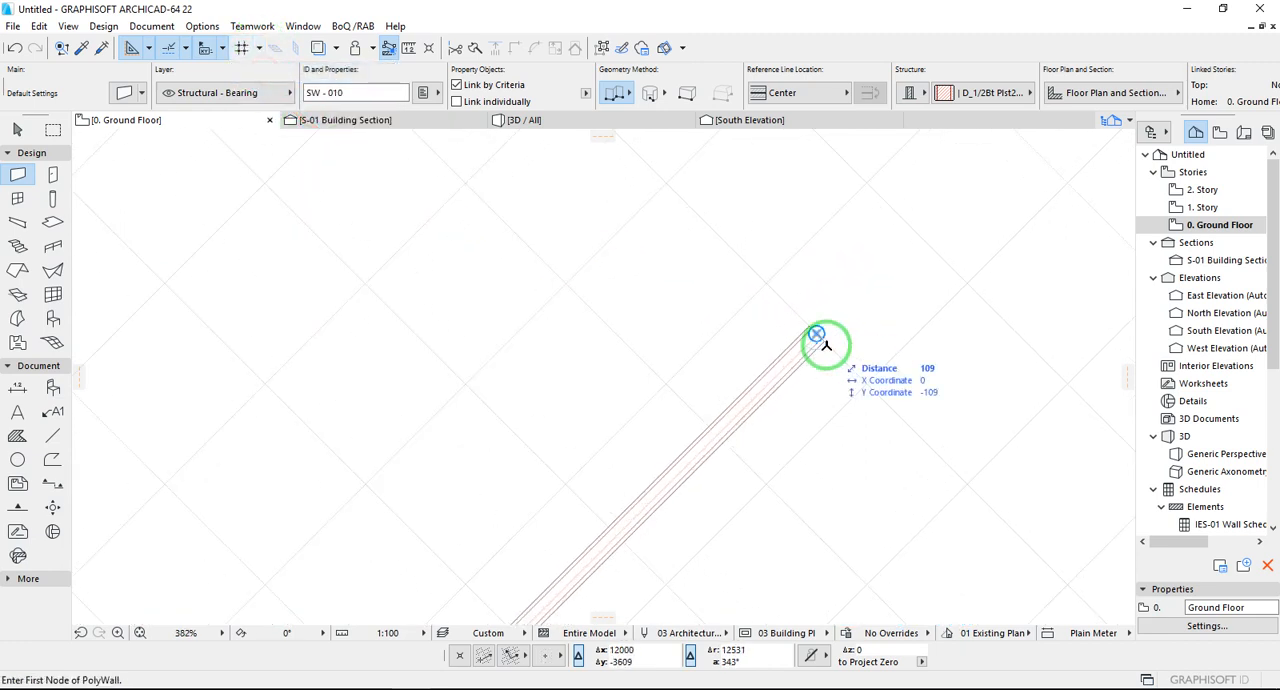
- Switch to the orthogonal grid and set the user origin at the upper end of the last diagonal wall
{"action": "left_click", "coordinate": [519, 657]}
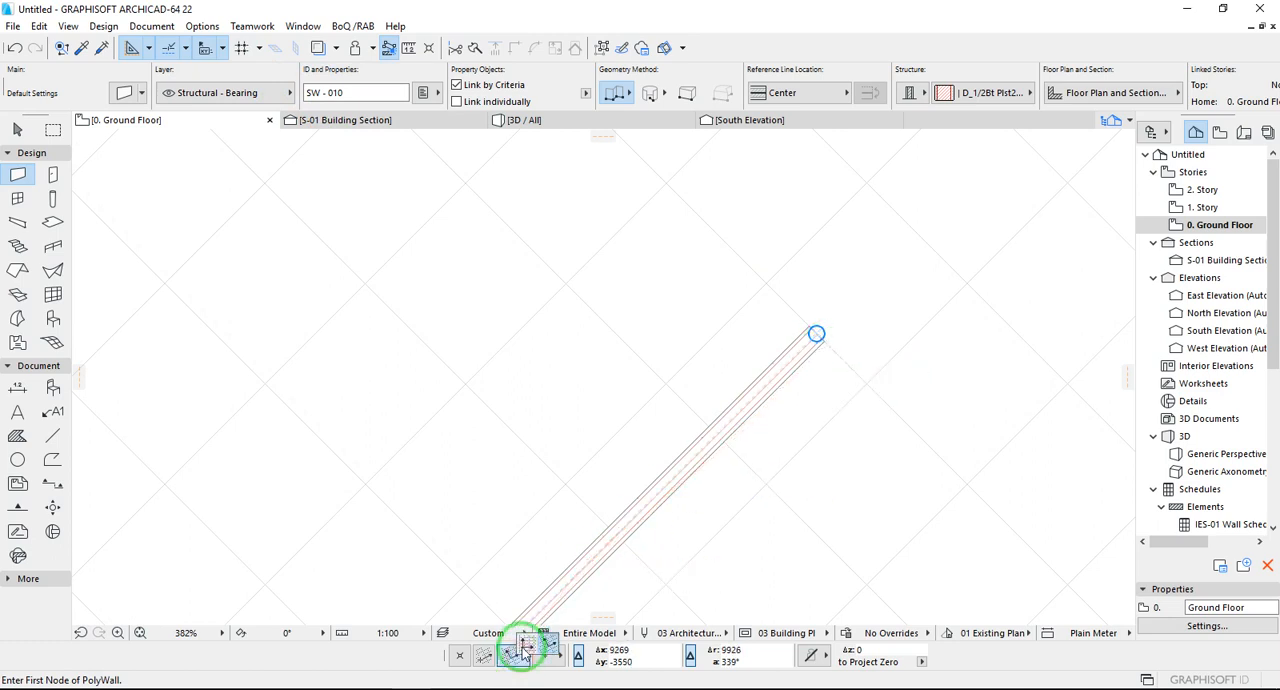
{"action": "left_click", "coordinate": [522, 651]}
{"action": "scroll", "coordinate": [803, 334], "scroll_direction": "up", "scroll_amount": 4}
{"action": "left_click", "coordinate": [461, 655]}
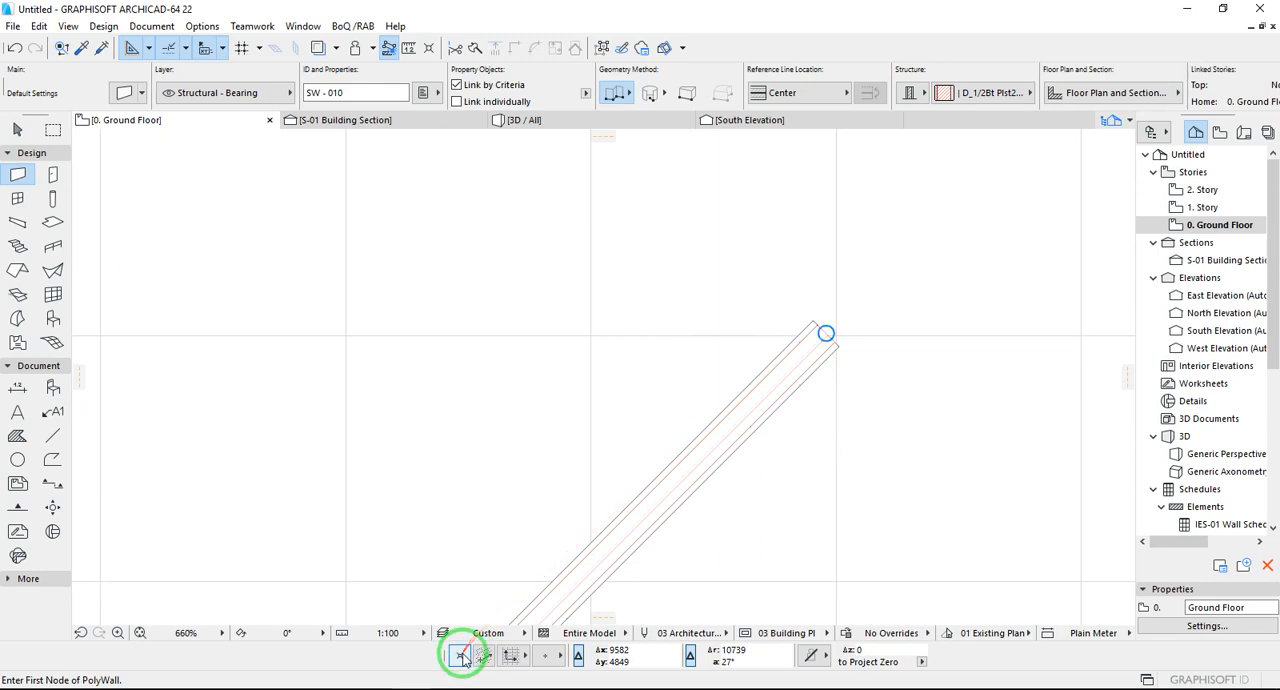
{"action": "left_click", "coordinate": [826, 331]}
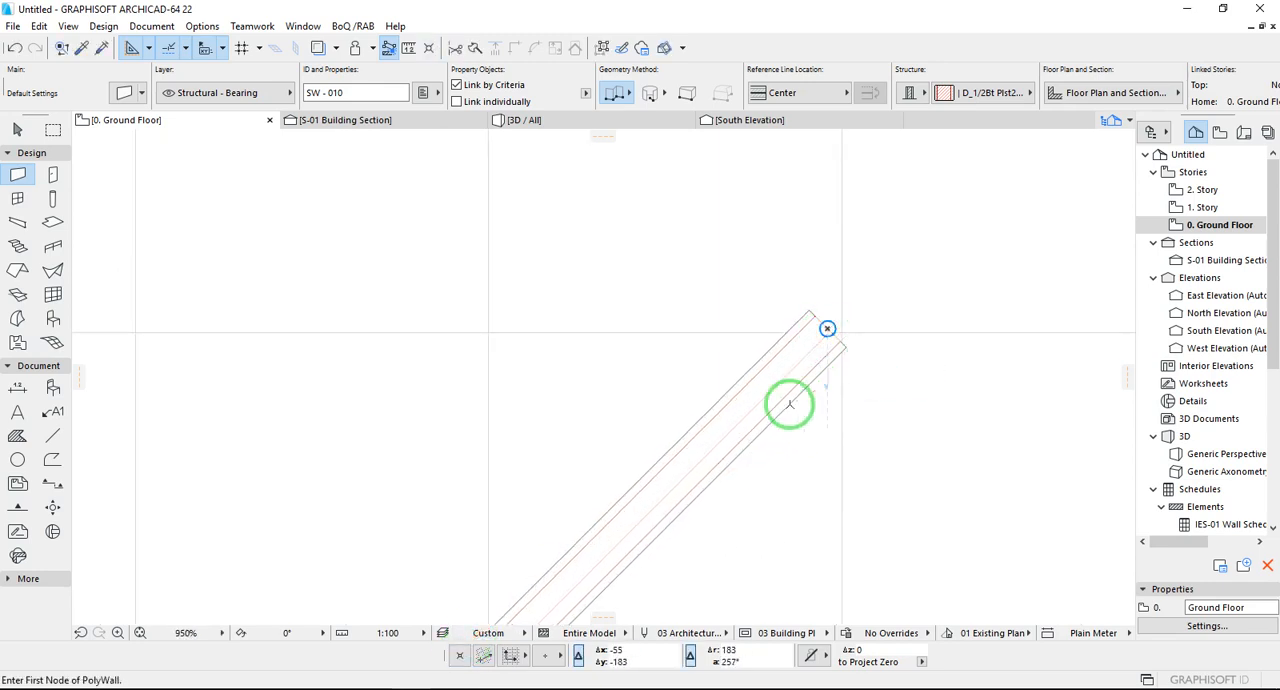
- Set a rotated grid with a 90° vertical reference vector starting at the upper end of the last diagonal wall
{"action": "left_click", "coordinate": [485, 658]}
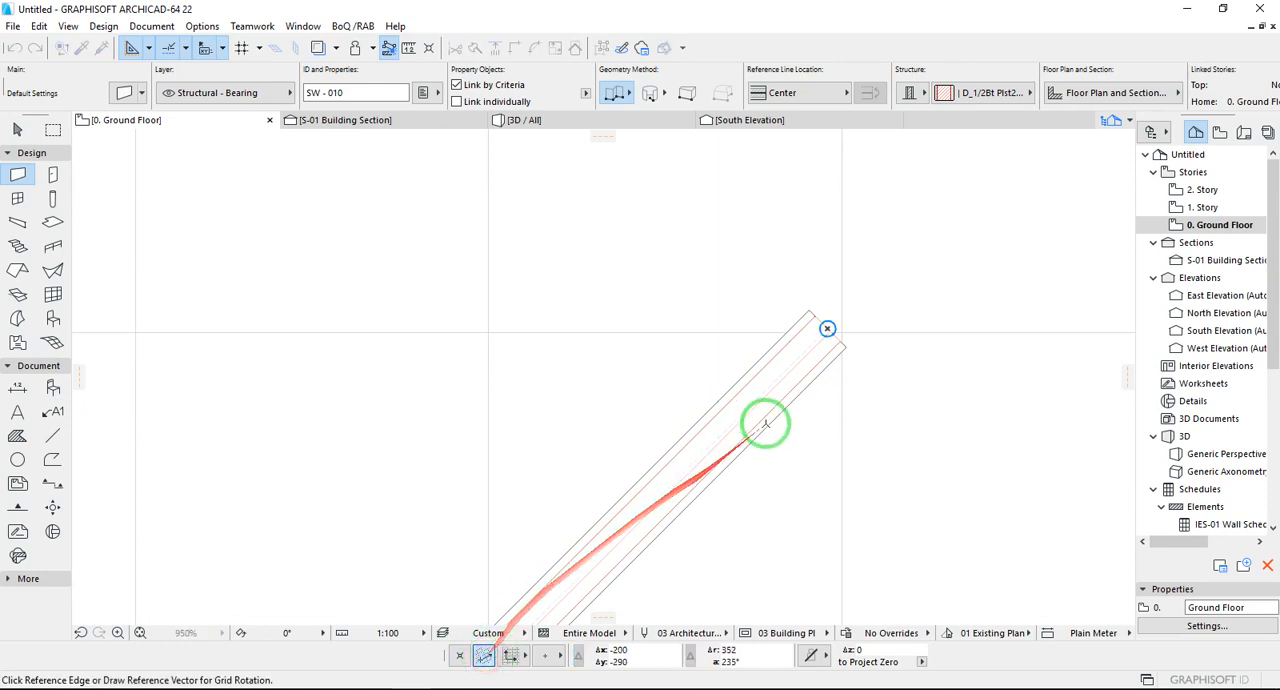
{"action": "left_click", "coordinate": [827, 328]}
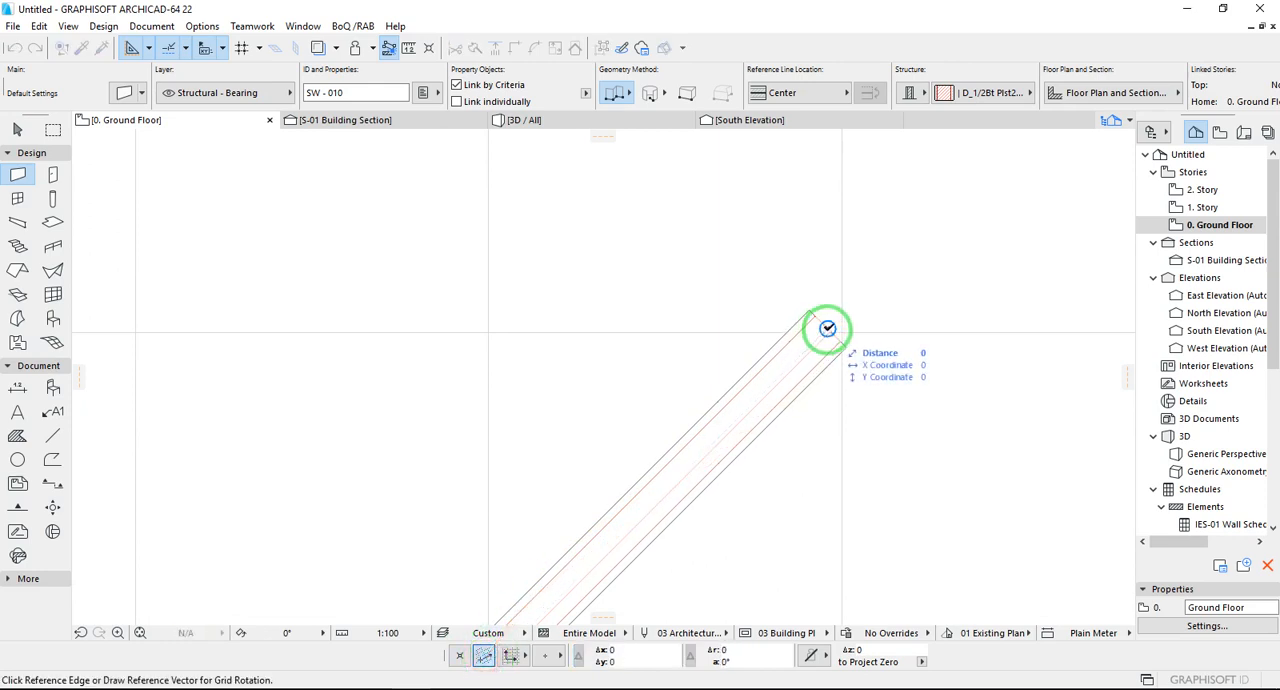
{"action": "left_click", "coordinate": [827, 328]}
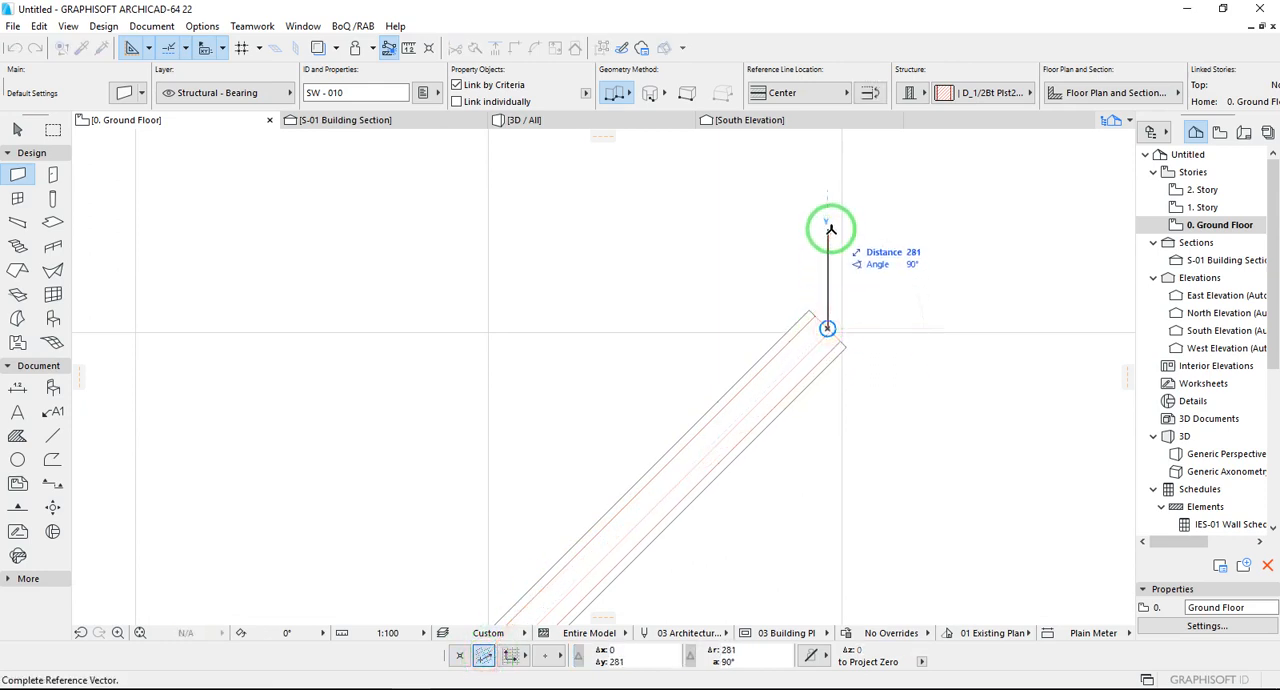
{"action": "left_click", "coordinate": [830, 230]}
- Snap to the construction grid and draw chained walls from the new origin, three grid squares vertically up and 8000 horizontally back
{"action": "scroll", "coordinate": [777, 333], "scroll_direction": "down", "scroll_amount": 3}
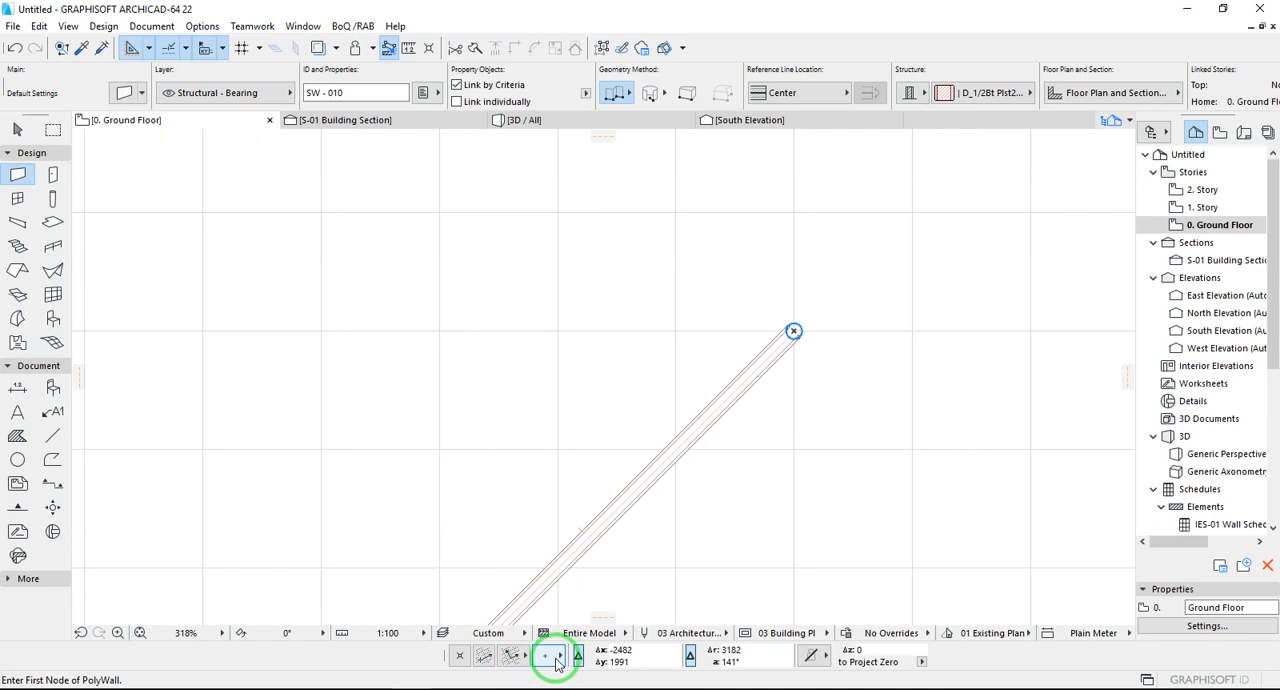
{"action": "left_click_drag", "start_coordinate": [557, 663], "coordinate": [612, 652]}
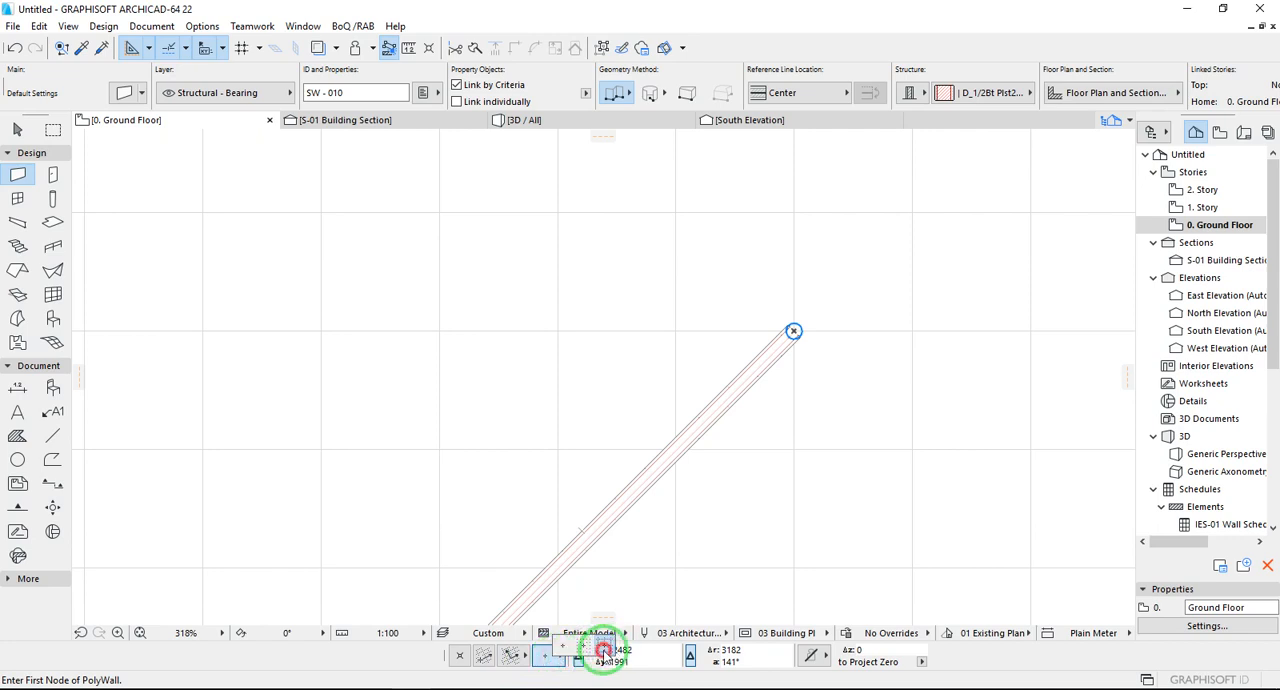
{"action": "scroll", "coordinate": [746, 500], "scroll_direction": "down", "scroll_amount": 7}
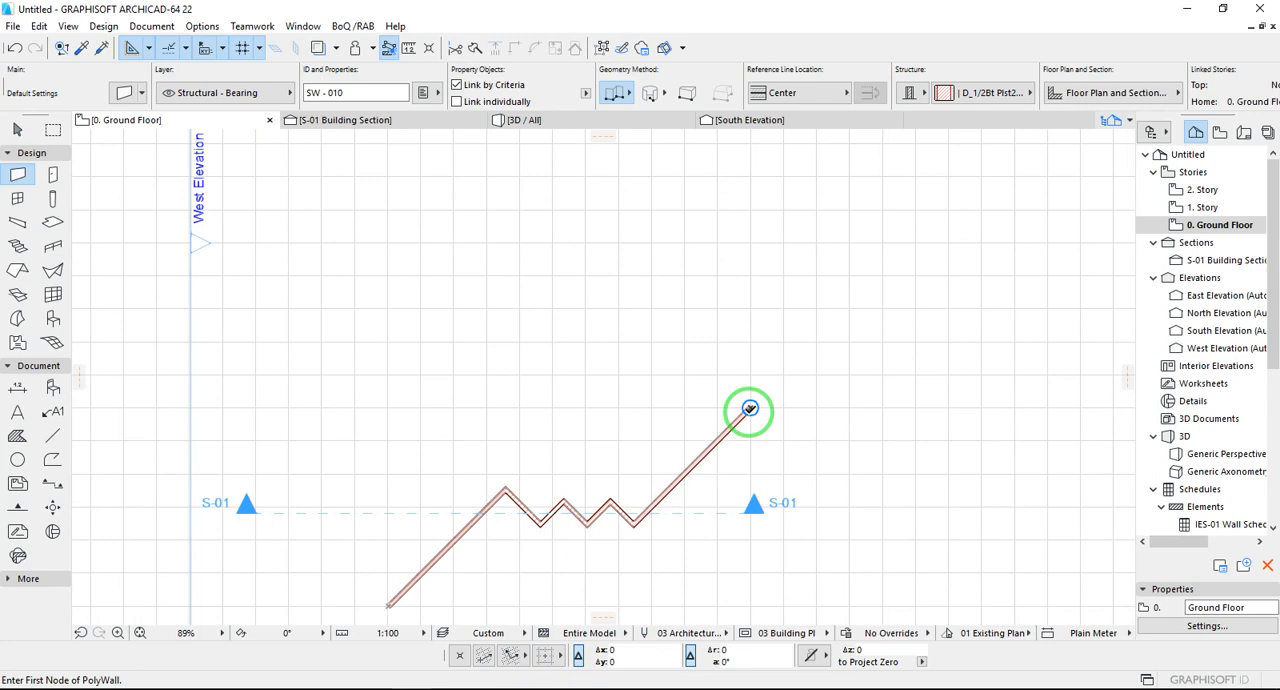
{"action": "left_click", "coordinate": [750, 408]}
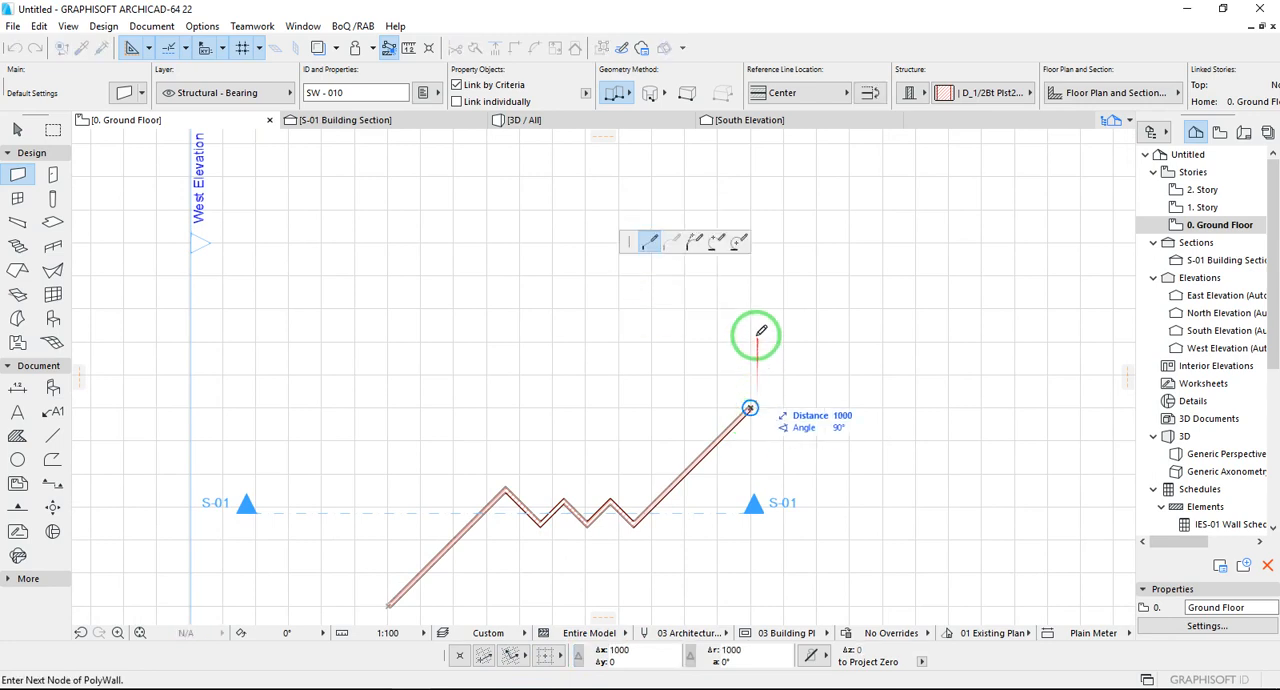
{"action": "left_click", "coordinate": [750, 308]}
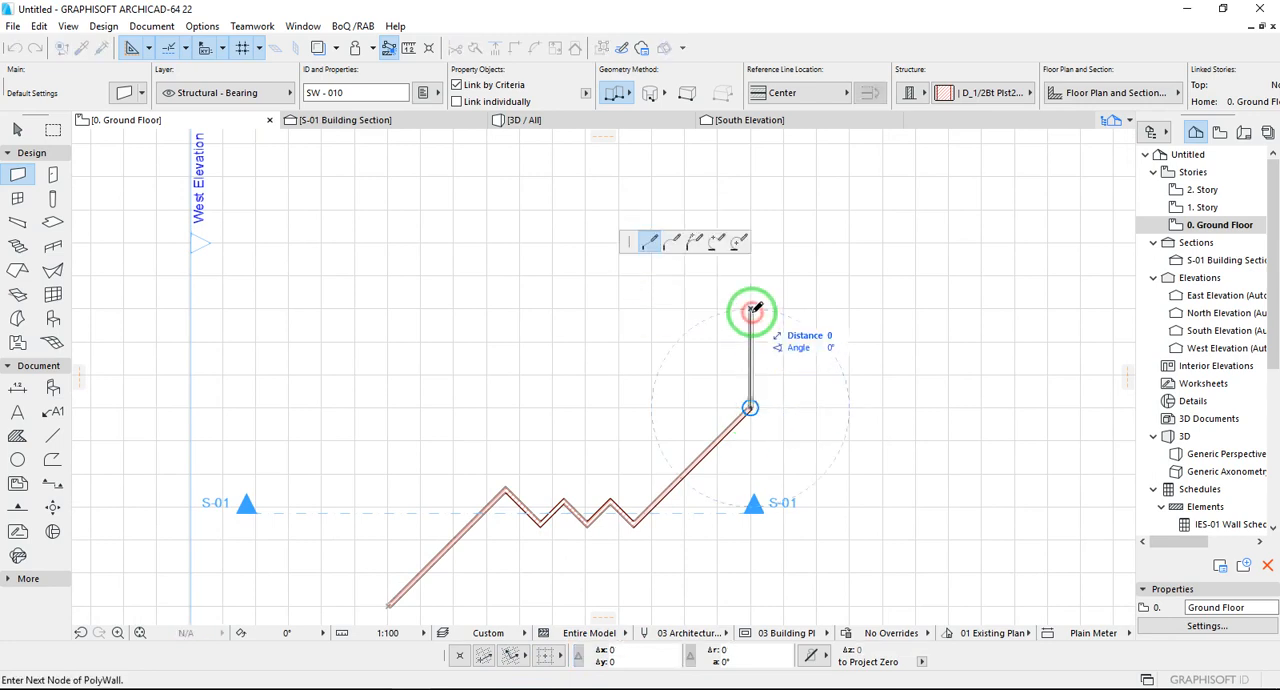
{"action": "left_click", "coordinate": [486, 308]}
{"action": "double_click", "coordinate": [485, 304]}
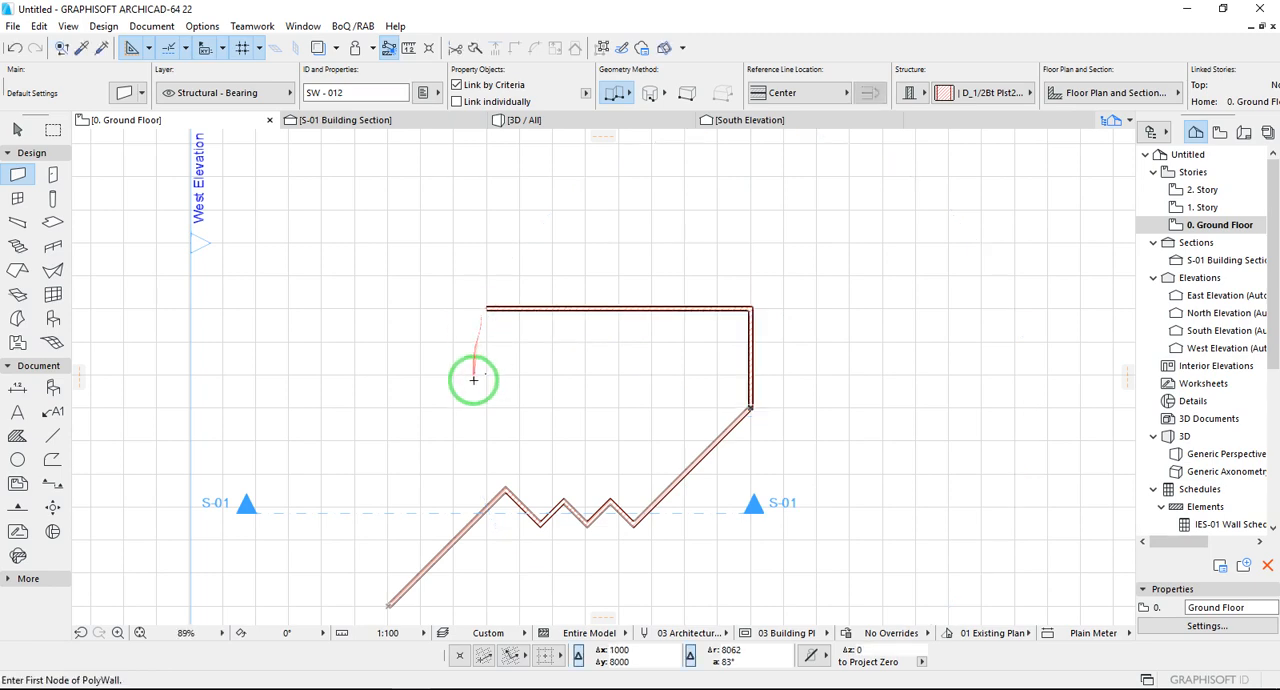
- Turn off snapping to the construction grid and set the user origin at the lower end of the first diagonal wall
{"action": "scroll", "coordinate": [470, 440], "scroll_direction": "down", "scroll_amount": 3}
{"action": "scroll", "coordinate": [425, 510], "scroll_direction": "up", "scroll_amount": 10}
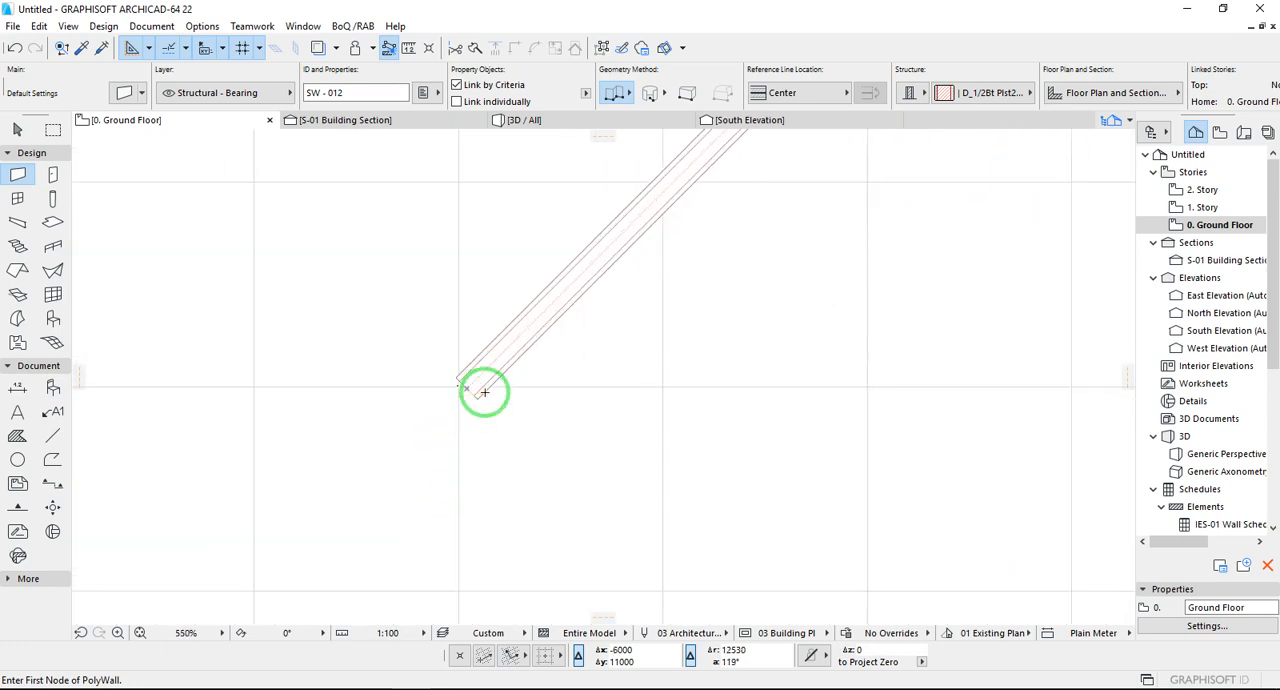
{"action": "left_click", "coordinate": [461, 655]}
{"action": "left_click", "coordinate": [461, 655]}
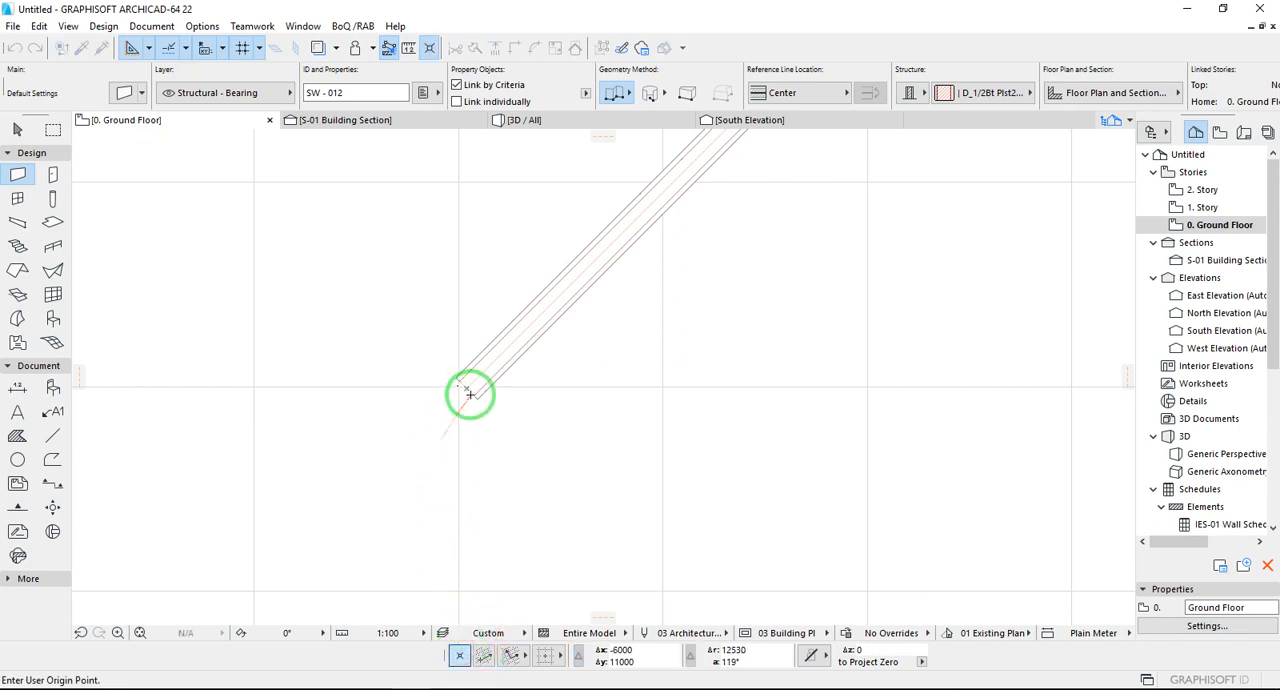
{"action": "left_click", "coordinate": [258, 48]}
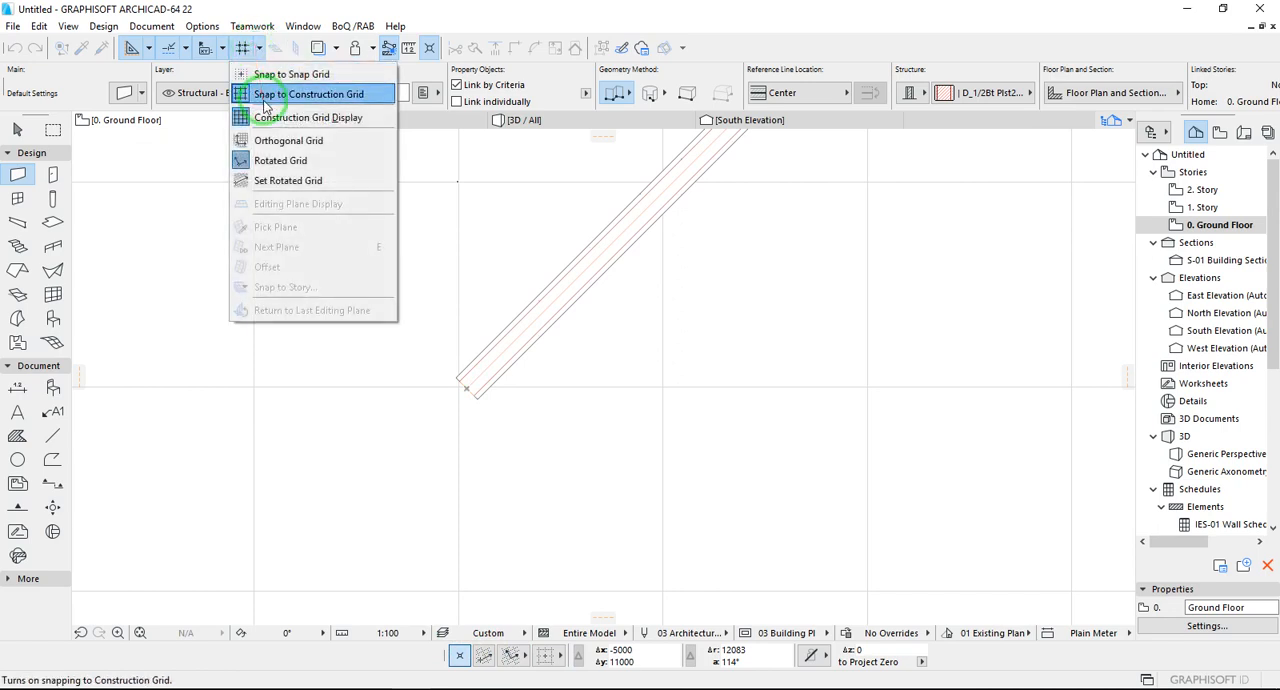
{"action": "left_click", "coordinate": [265, 100]}
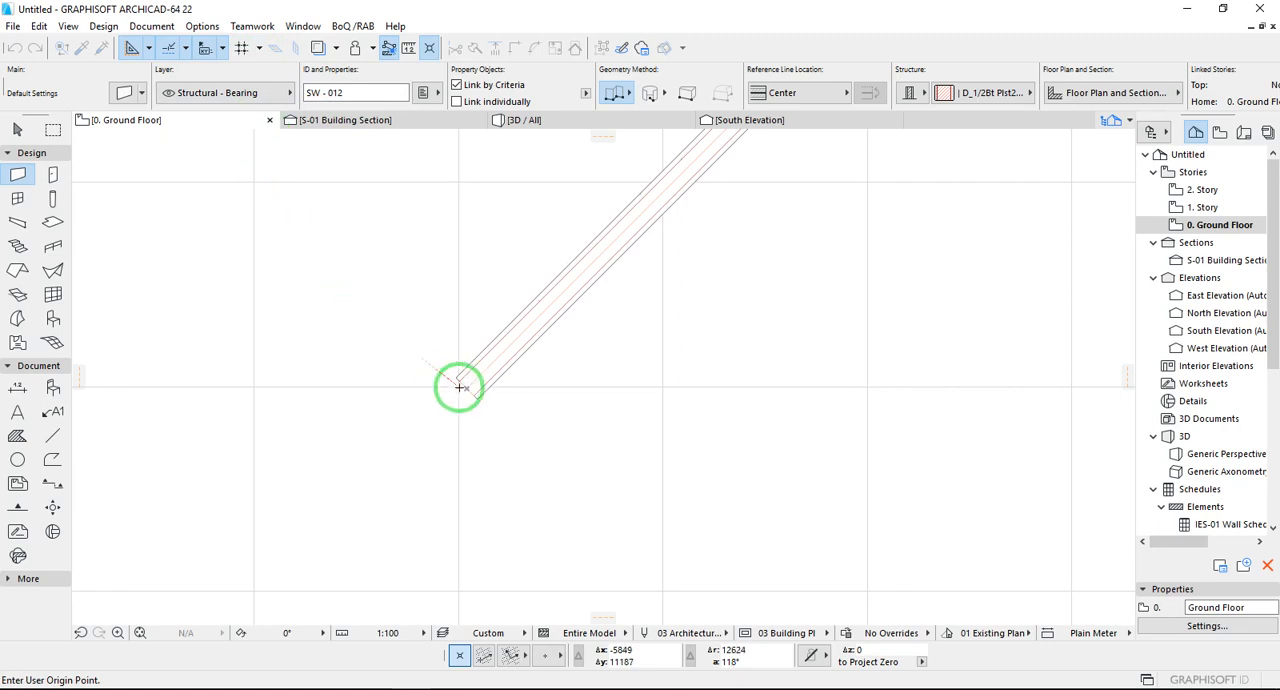
{"action": "left_click", "coordinate": [458, 655]}
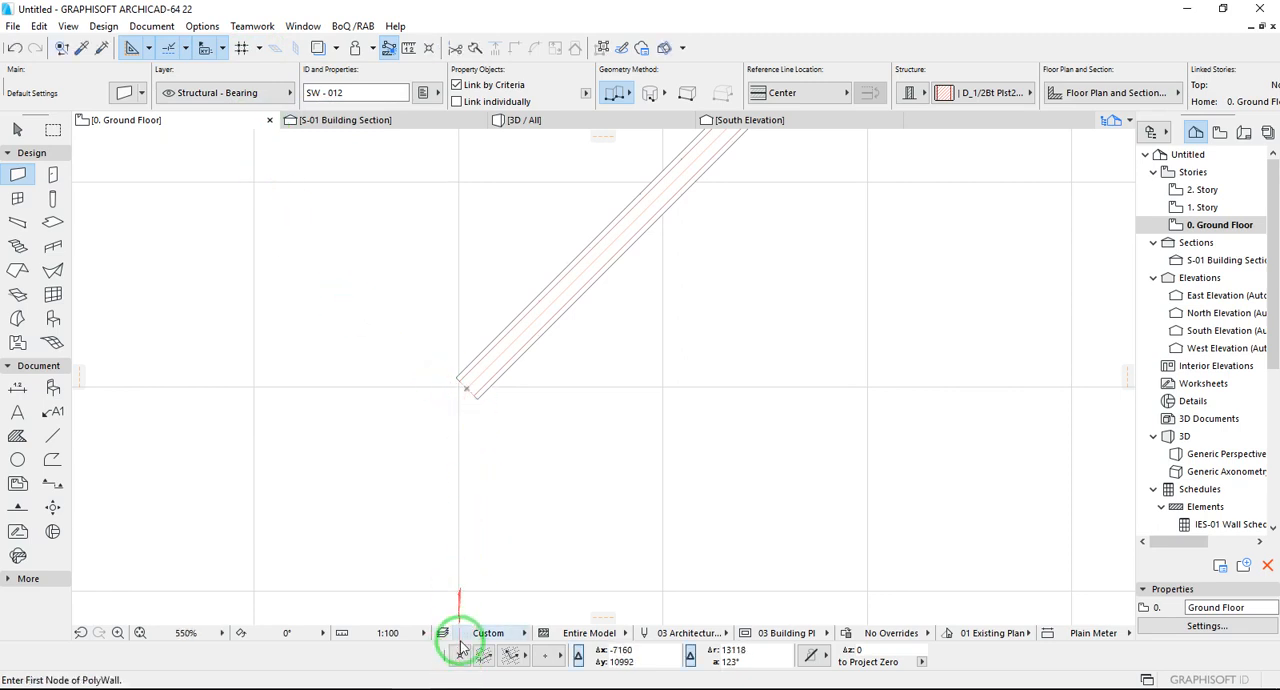
{"action": "left_click", "coordinate": [466, 387]}
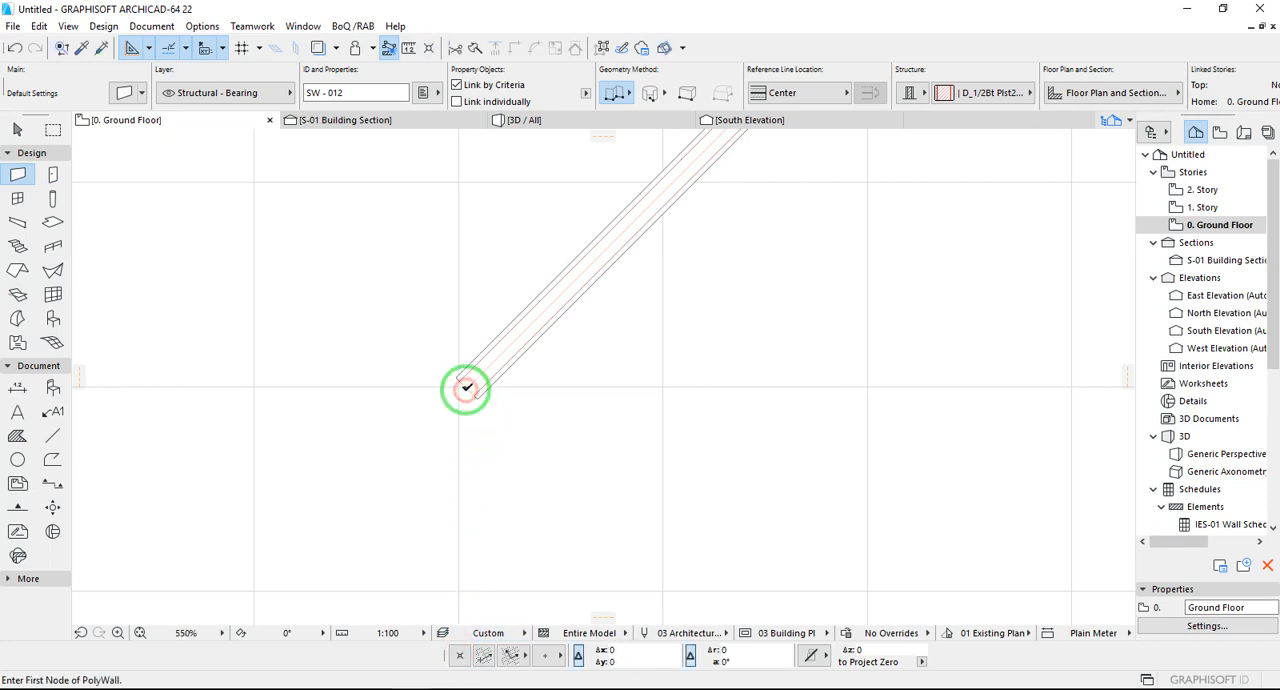
- Set a rotated grid with a vertical reference vector starting at the lower end of the first diagonal wall
{"action": "left_click", "coordinate": [485, 656]}
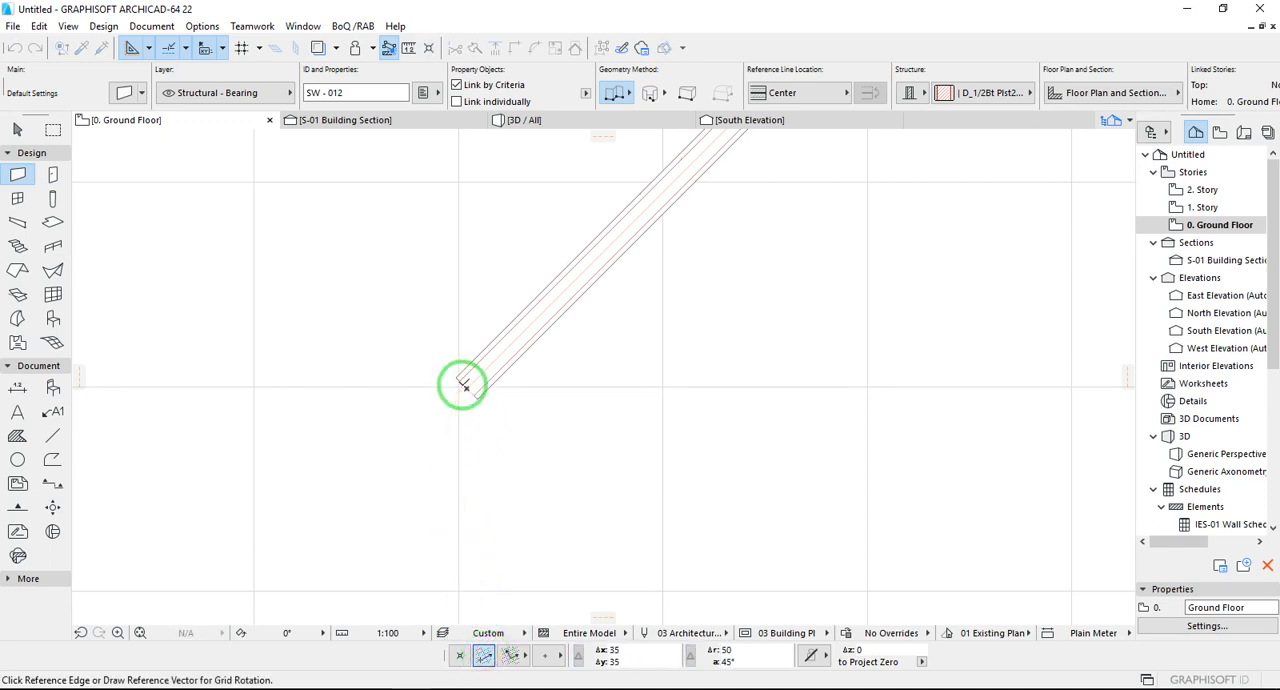
{"action": "left_click", "coordinate": [464, 385]}
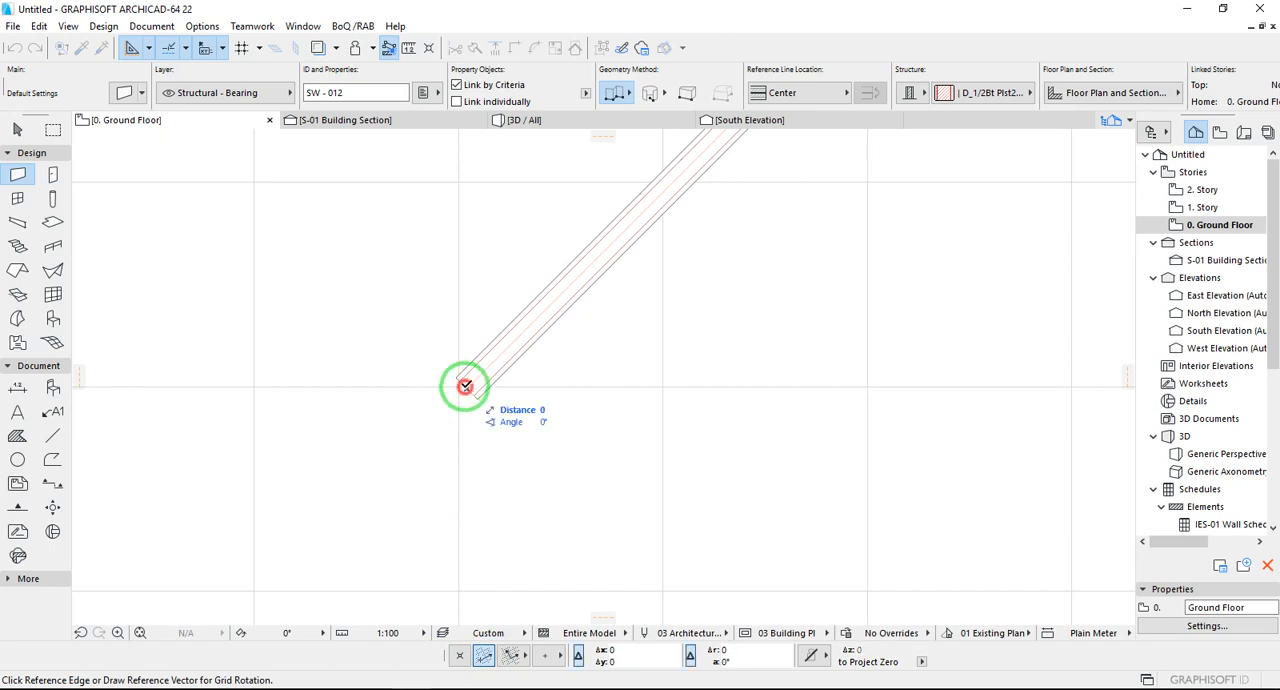
{"action": "left_click", "coordinate": [466, 225]}
{"action": "scroll", "coordinate": [426, 466], "scroll_direction": "down", "scroll_amount": 2}
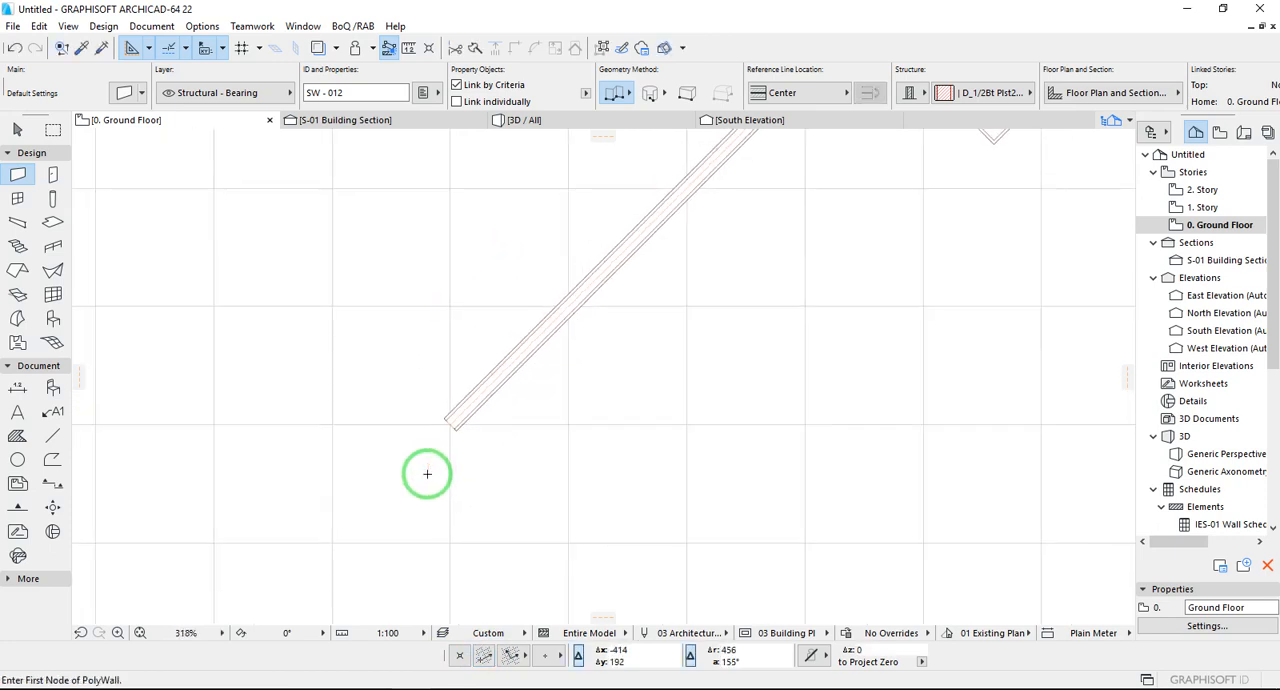
- Snap to the construction grid and draw chained walls from the new origin, 5000 vertically up and 2828 diagonally at 45°
{"action": "left_click", "coordinate": [553, 656]}
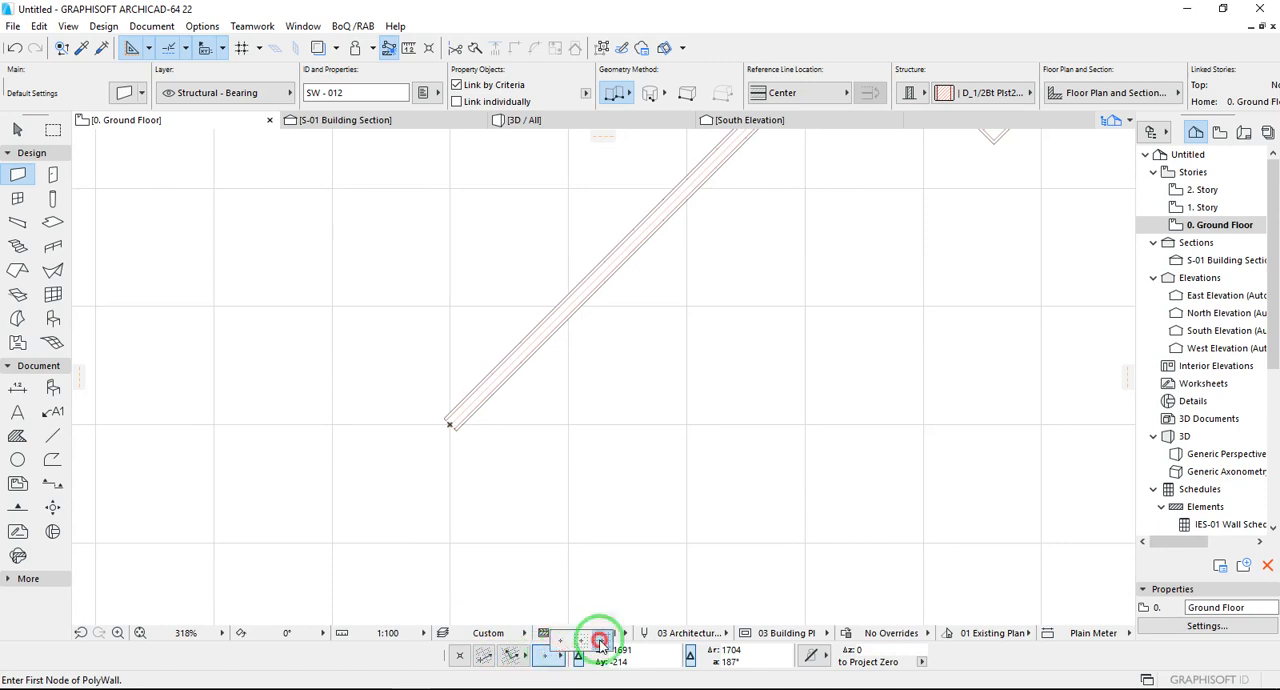
{"action": "left_click", "coordinate": [600, 642]}
{"action": "scroll", "coordinate": [488, 561], "scroll_direction": "down", "scroll_amount": 3}
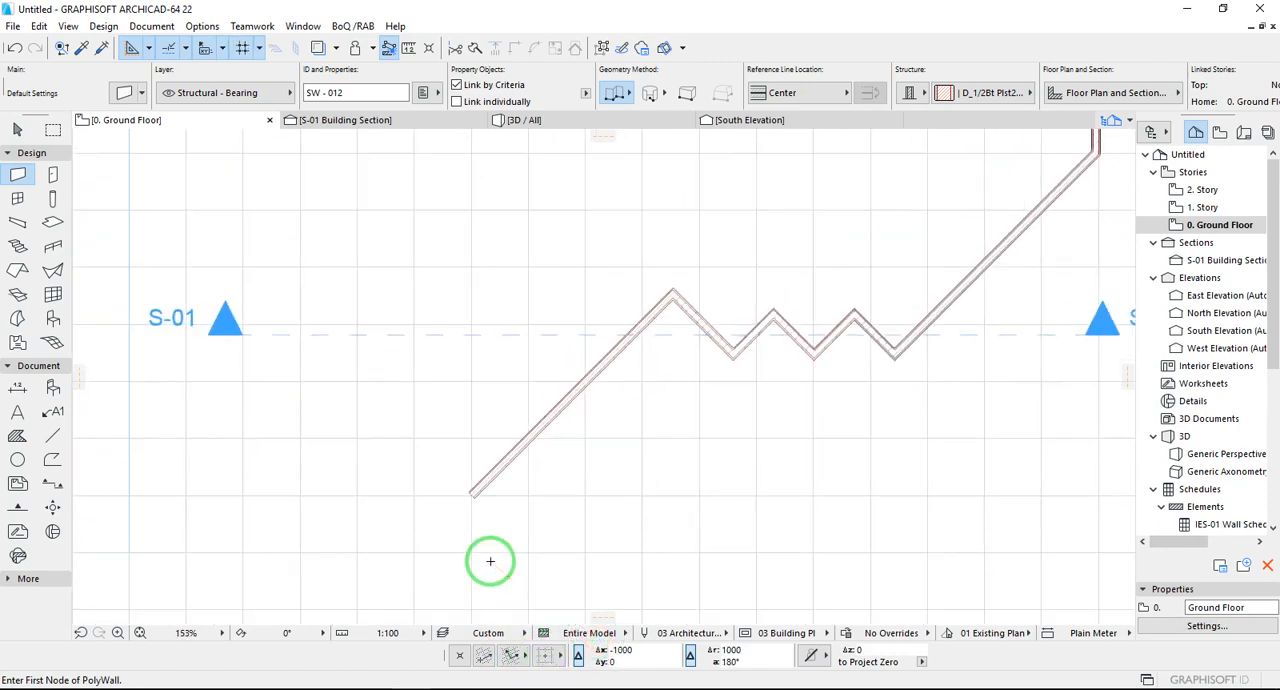
{"action": "left_click", "coordinate": [470, 493]}
{"action": "scroll", "coordinate": [472, 491], "scroll_direction": "down", "scroll_amount": 3}
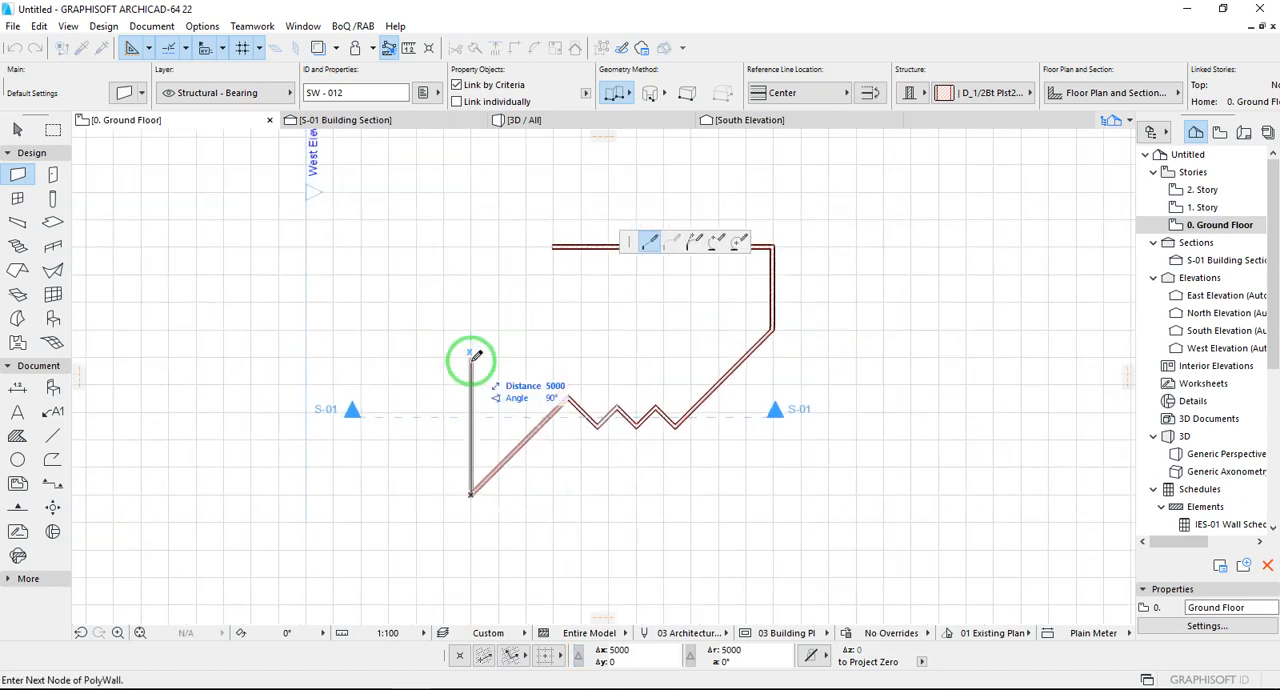
{"action": "left_click", "coordinate": [471, 355]}
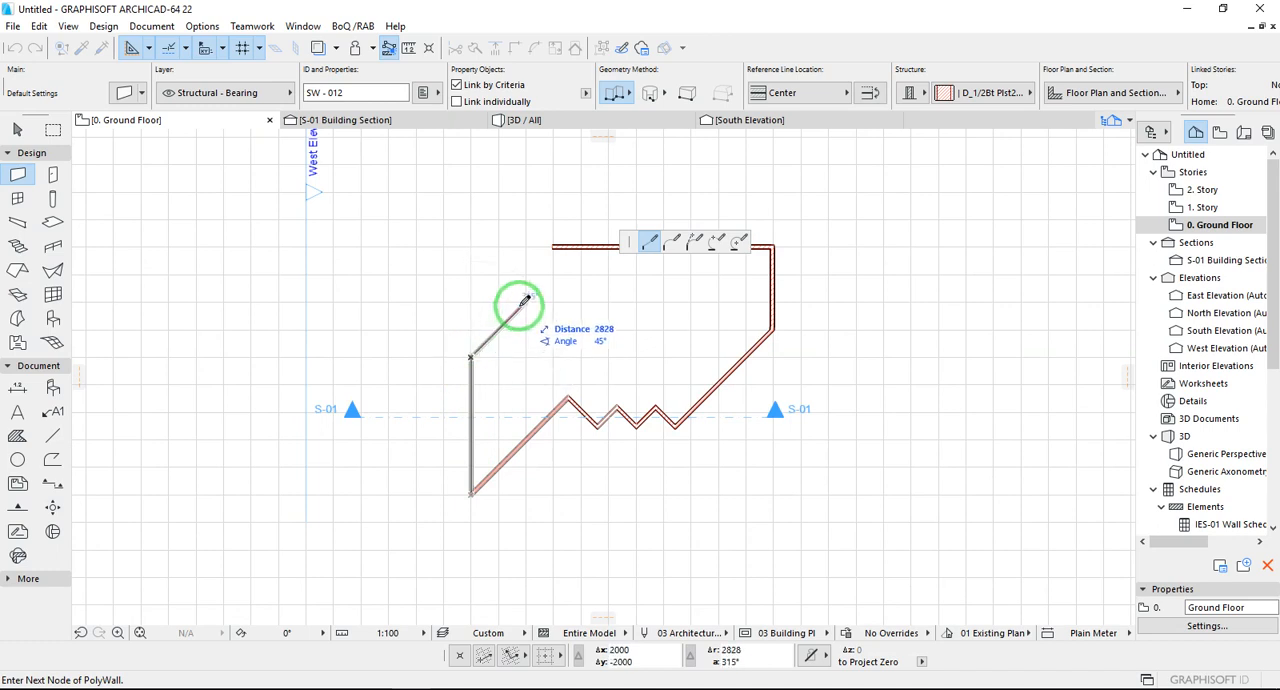
{"action": "key", "text": "Escape"}
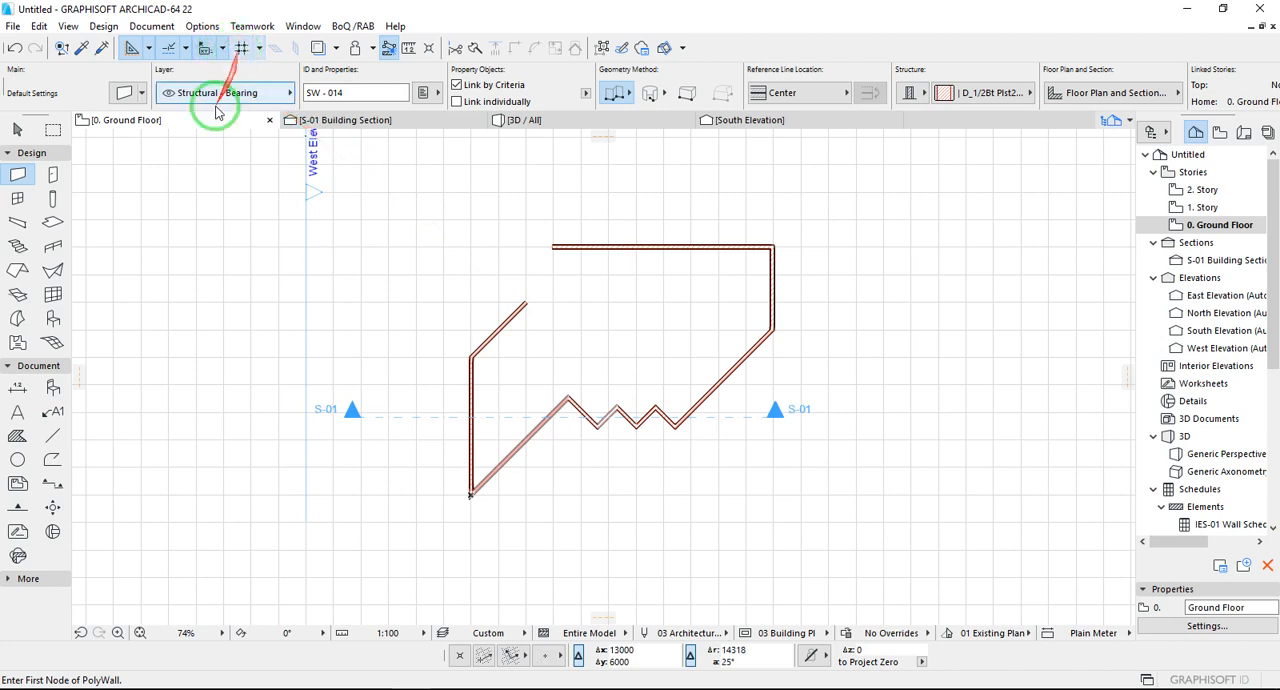
- Suspend groups and adjust the short upper diagonal wall so it extends to the topmost horizontal wall
{"action": "left_click", "coordinate": [17, 129]}
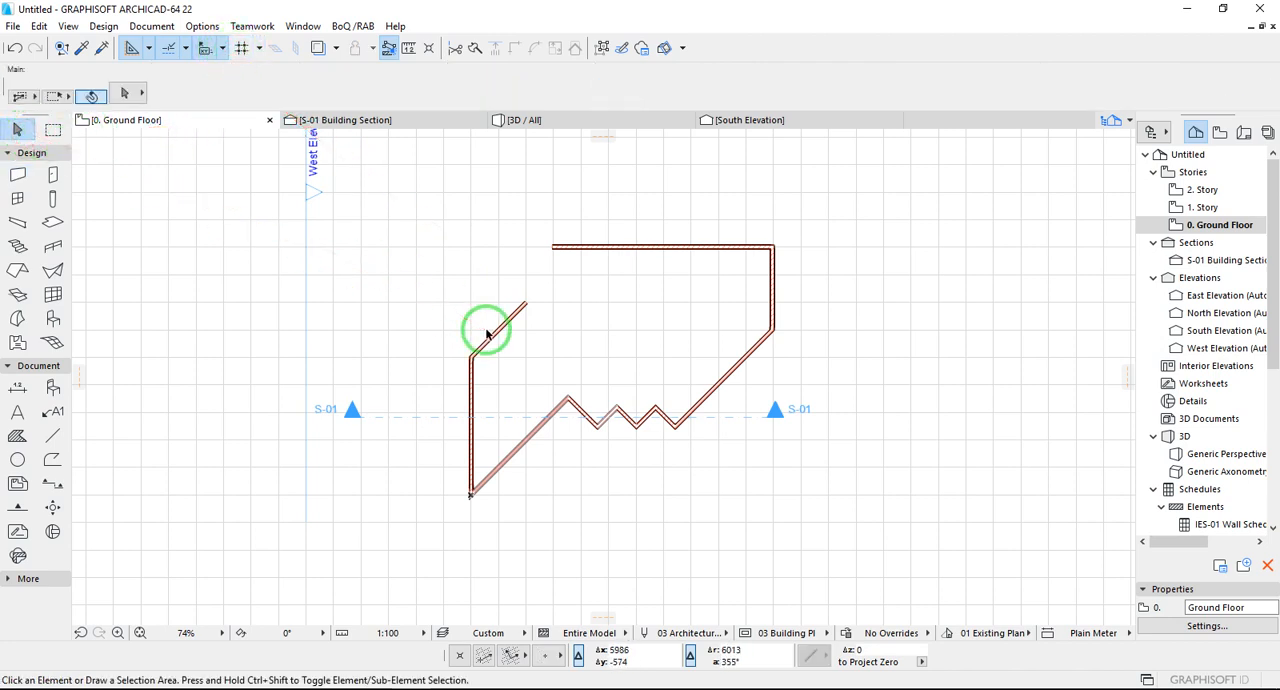
{"action": "left_click", "coordinate": [603, 49]}
{"action": "left_click", "coordinate": [516, 316]}
{"action": "left_click", "coordinate": [496, 48]}
{"action": "left_click", "coordinate": [635, 245]}
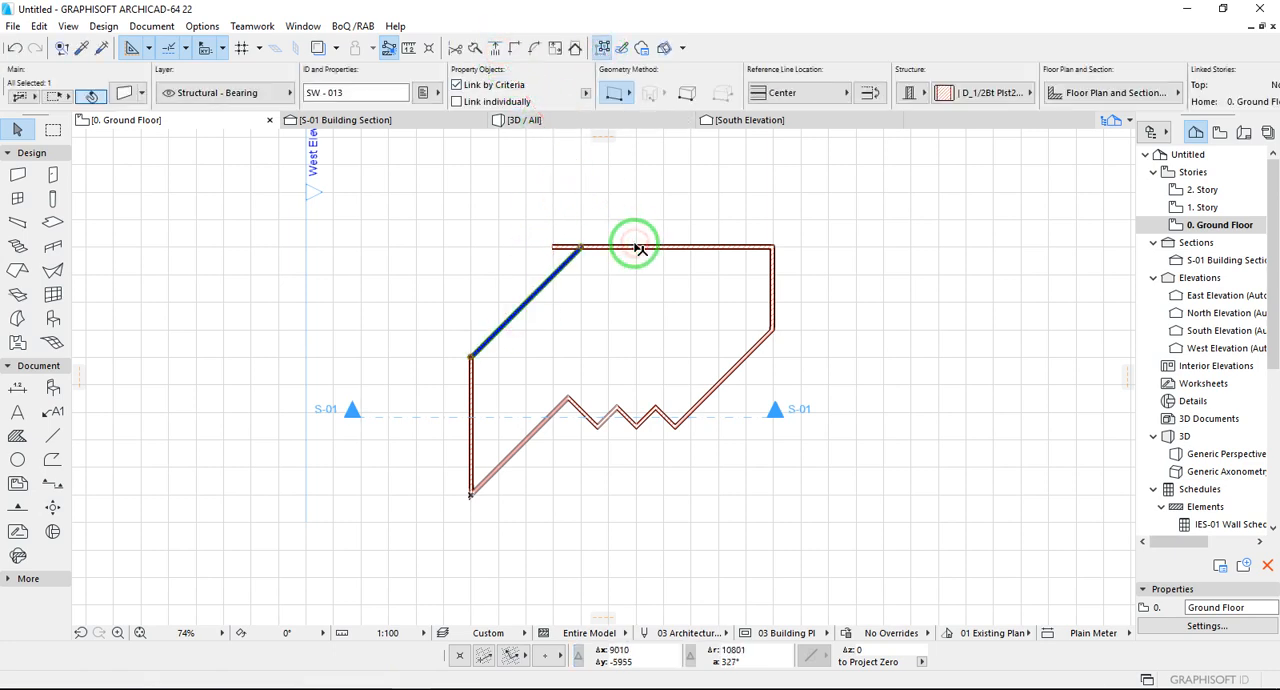
{"action": "left_click", "coordinate": [600, 278]}
- Trim off the stub of the topmost horizontal wall that overhangs its junction with the diagonal wall
{"action": "scroll", "coordinate": [551, 245], "scroll_direction": "up", "scroll_amount": 3}
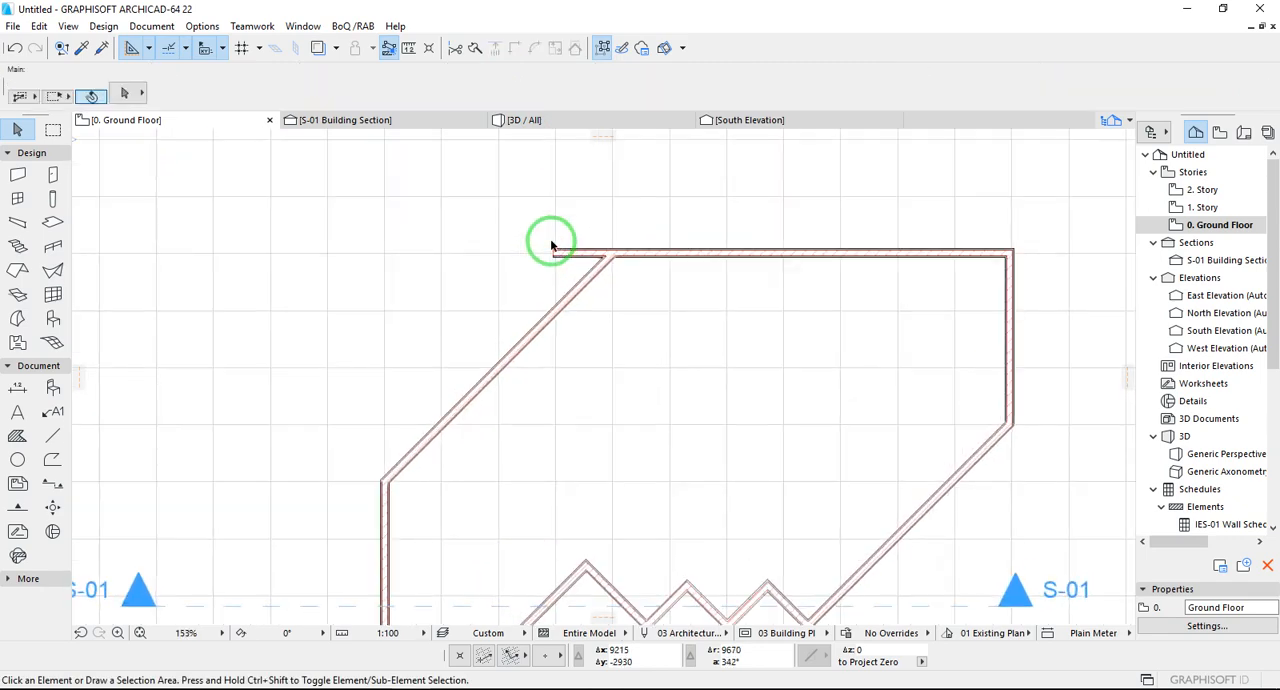
{"action": "left_click", "coordinate": [580, 250], "text": "ctrl"}
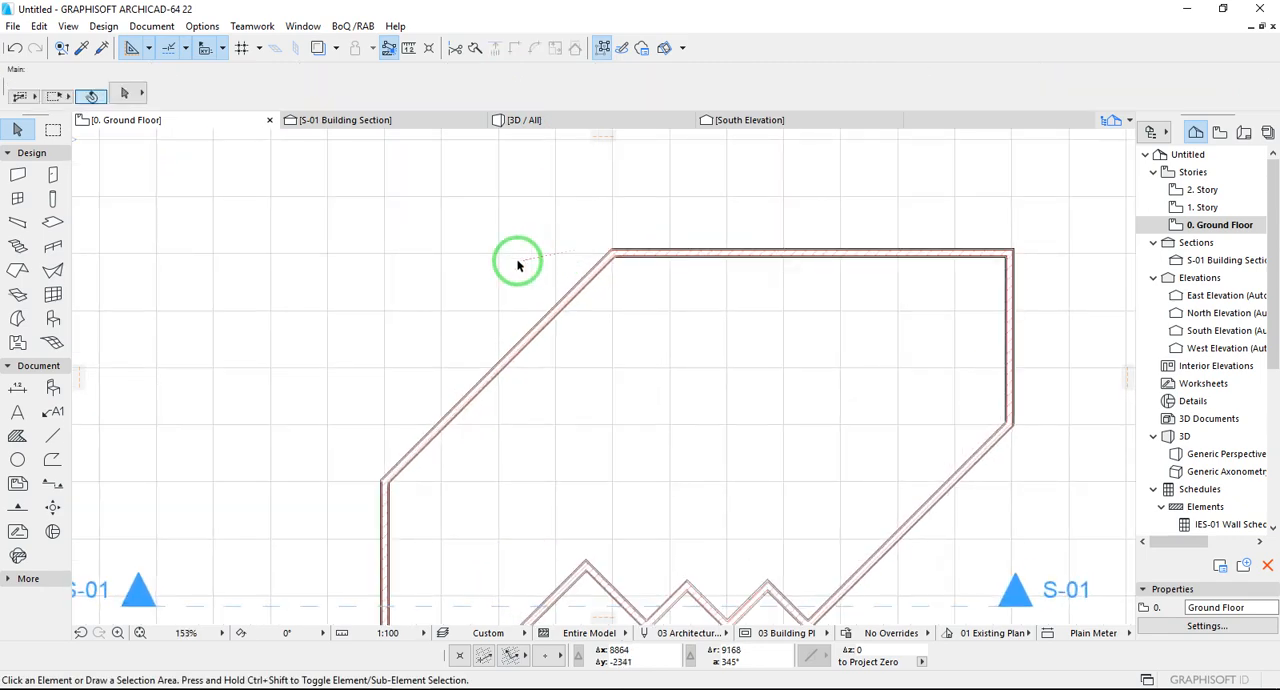
{"action": "scroll", "coordinate": [518, 265], "scroll_direction": "down", "scroll_amount": 3}
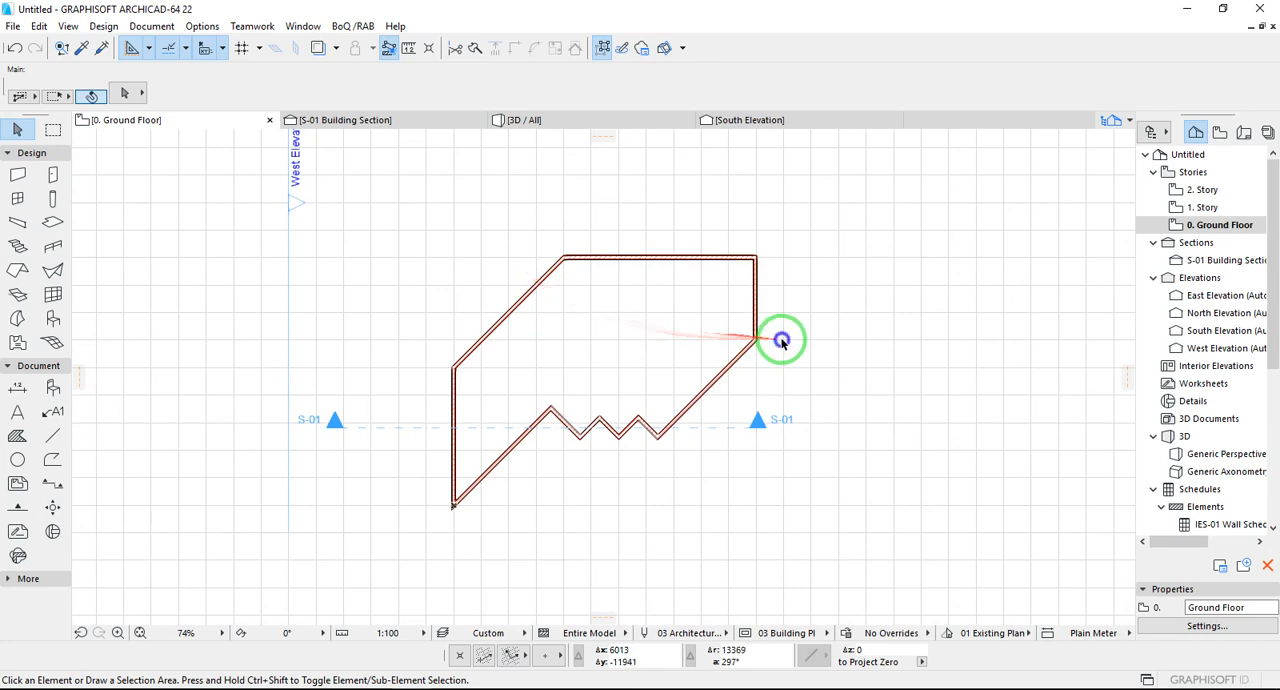
- Show all the walls in the 3D view and fit the whole model in the window
{"action": "right_click", "coordinate": [781, 341]}
{"action": "left_click", "coordinate": [835, 574]}
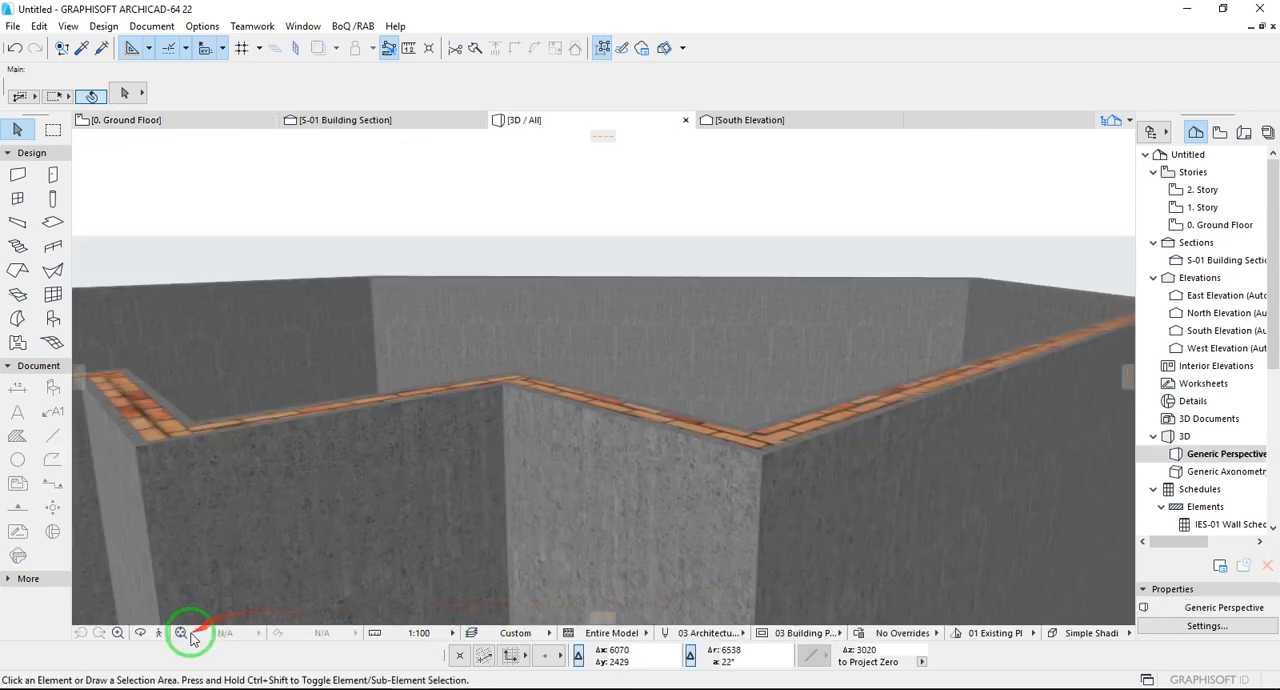
{"action": "left_click", "coordinate": [181, 633]}
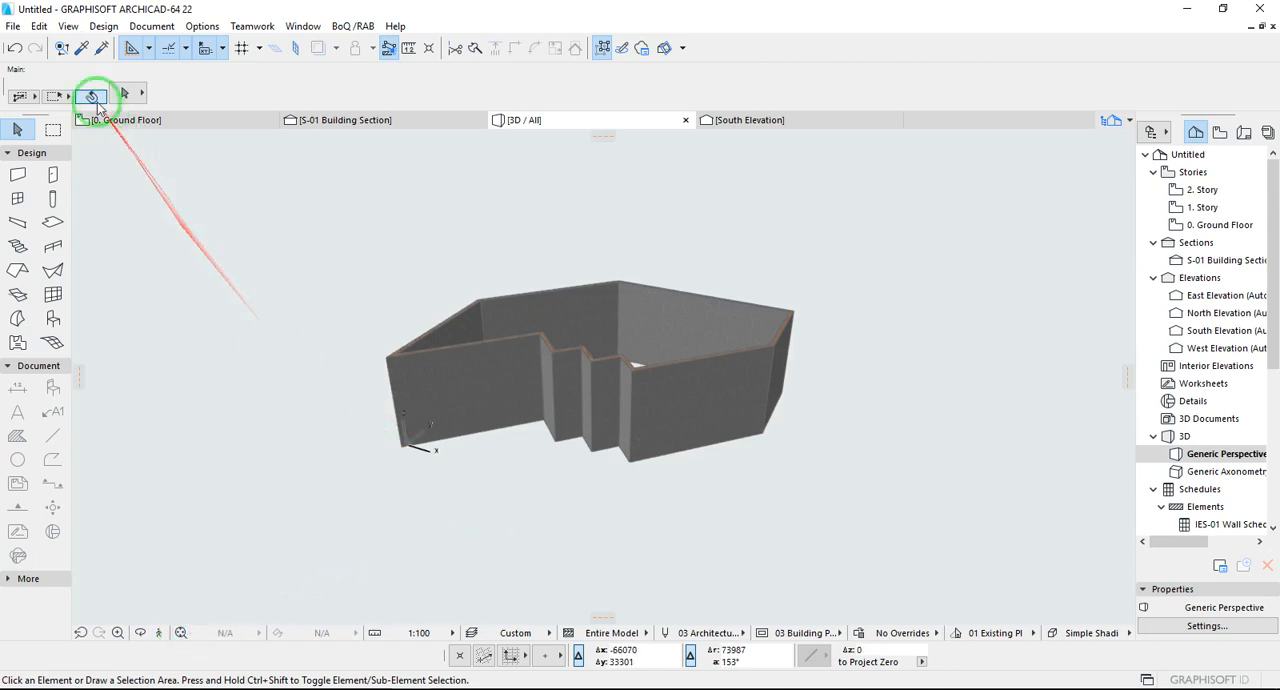
{"action": "left_click", "coordinate": [103, 26]}
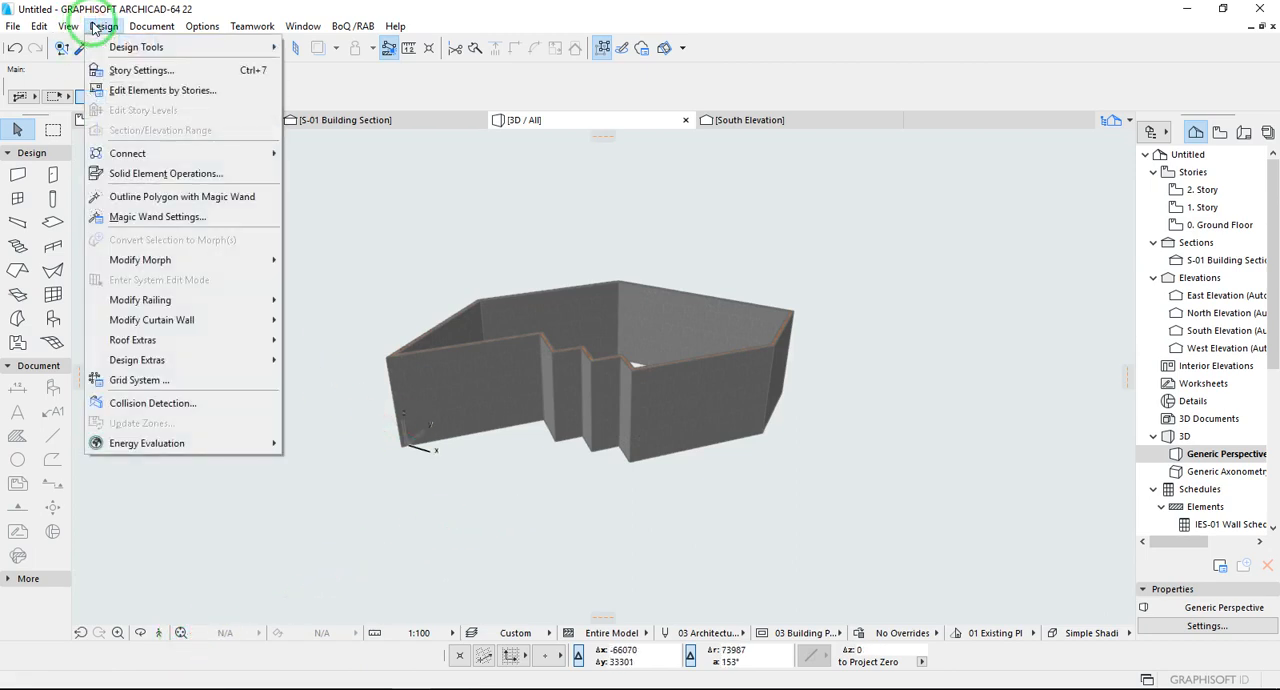
{"action": "left_click", "coordinate": [128, 45]}
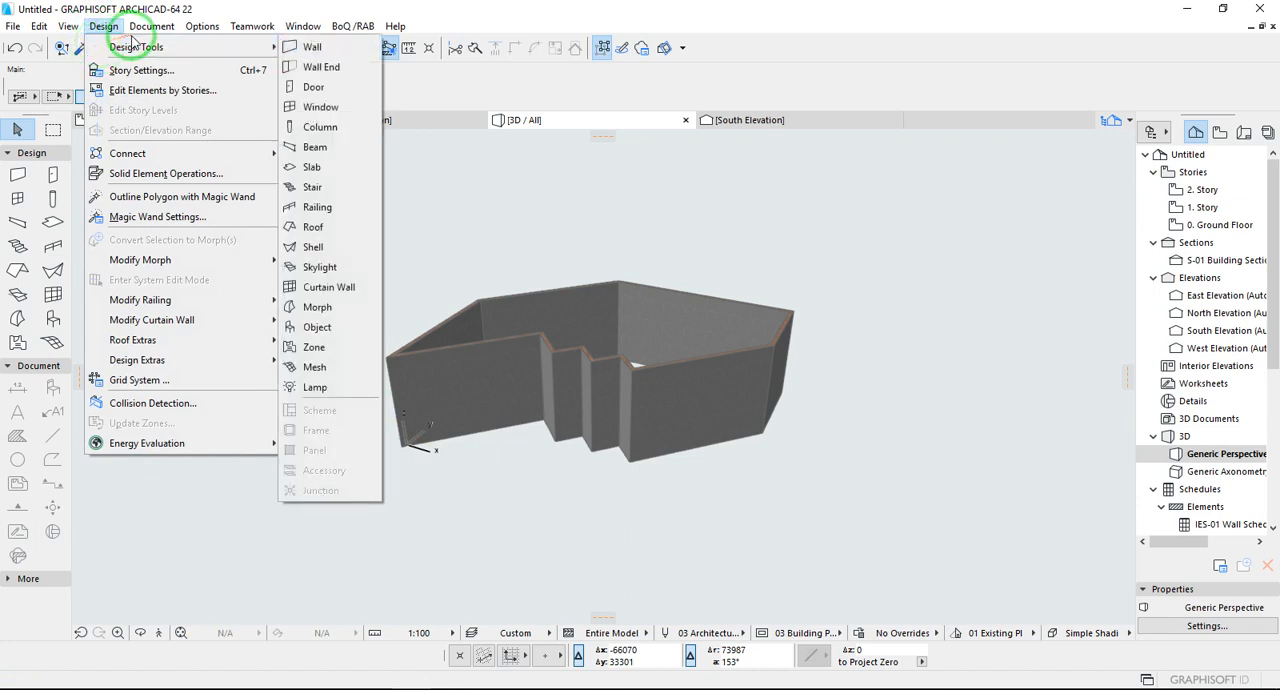
{"action": "left_click", "coordinate": [296, 254]}
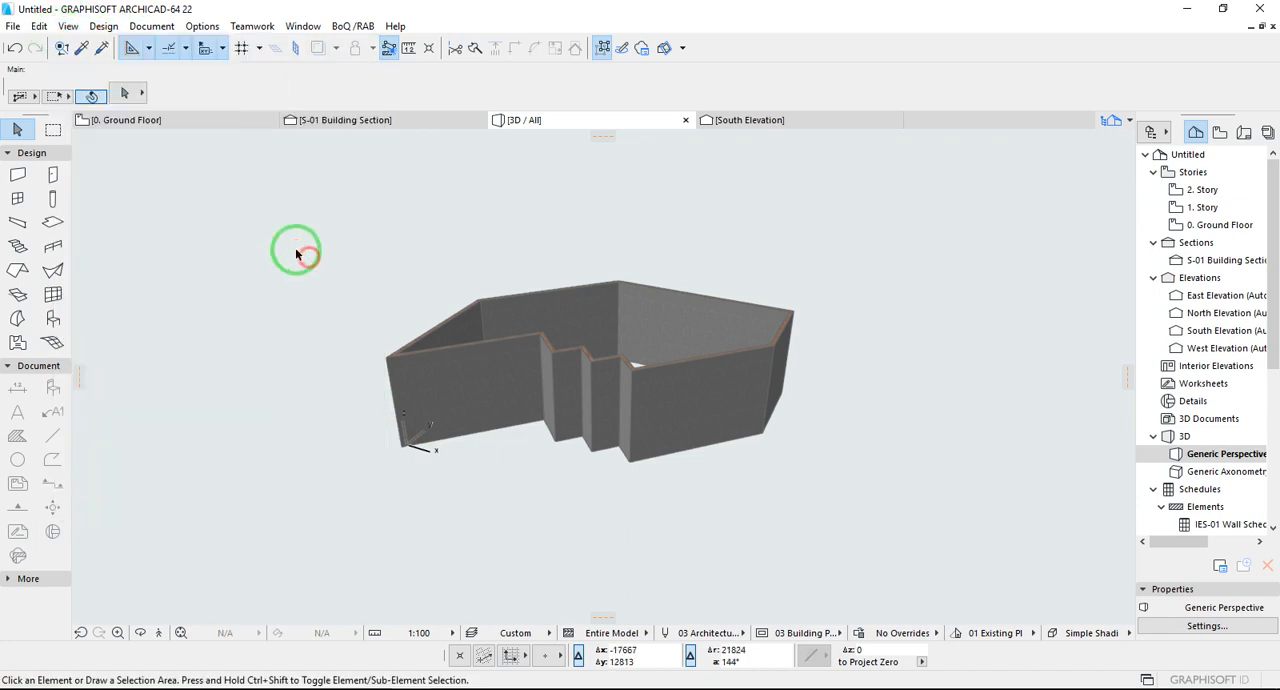
- Display the editing plane grid in the 3D view
{"action": "left_click", "coordinate": [257, 51]}
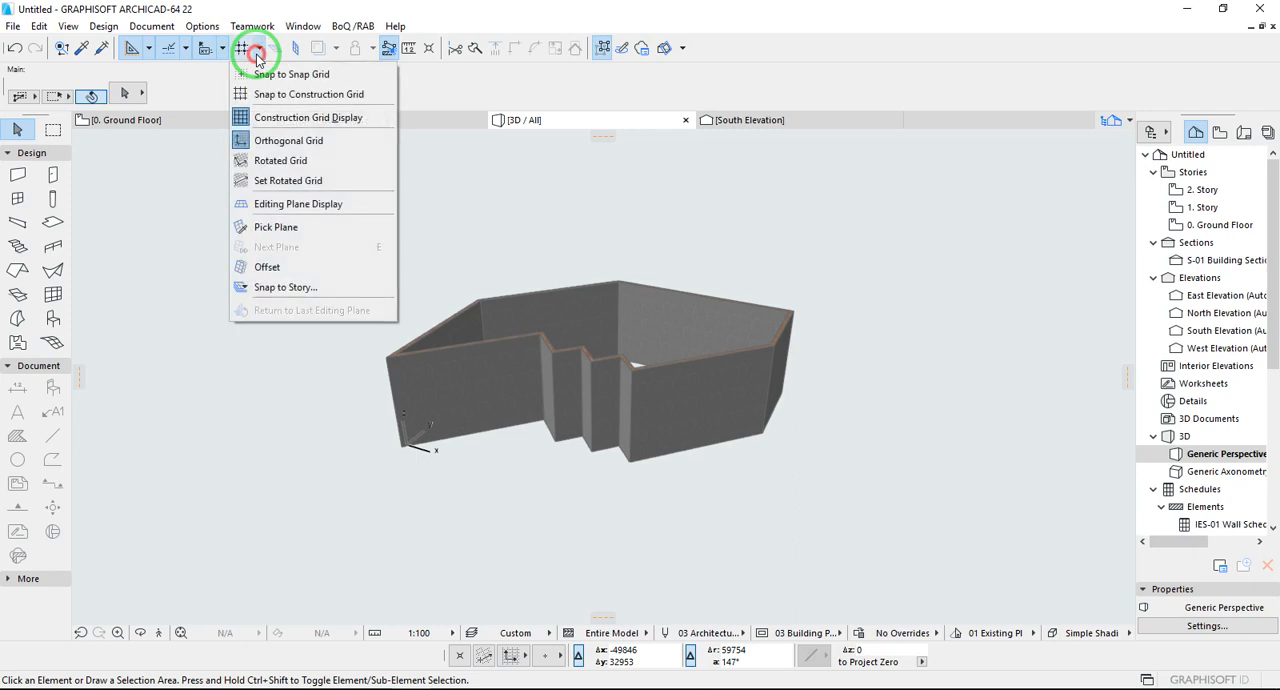
{"action": "left_click", "coordinate": [290, 204]}
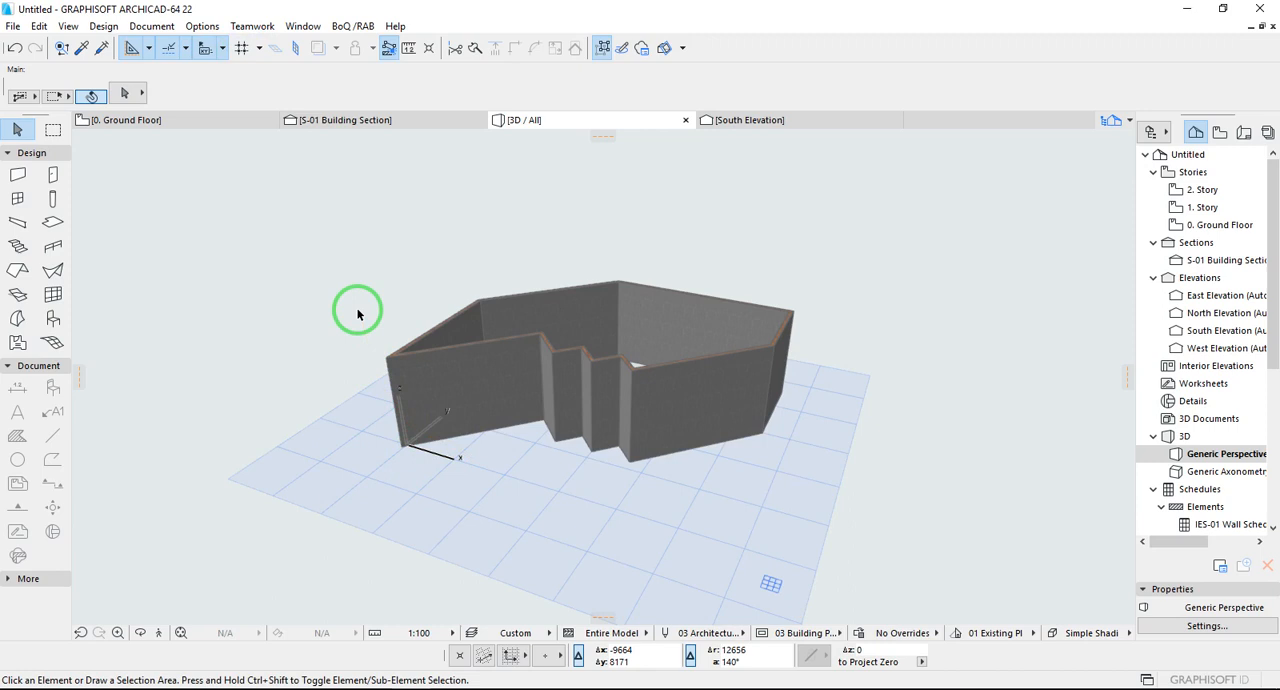
- Switch to the Notepad tutorial notes and start a new line after item 2 about the Coordinate Pallete
{"action": "left_click", "coordinate": [382, 688]}
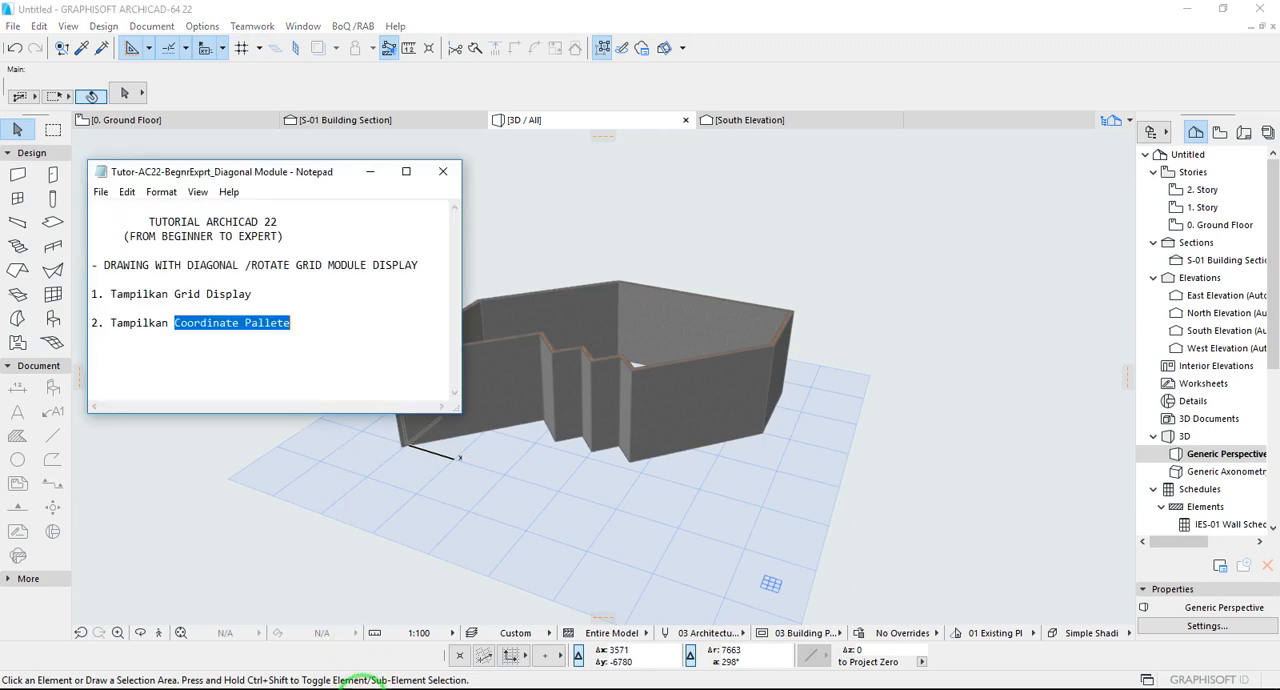
{"action": "left_click", "coordinate": [334, 331]}
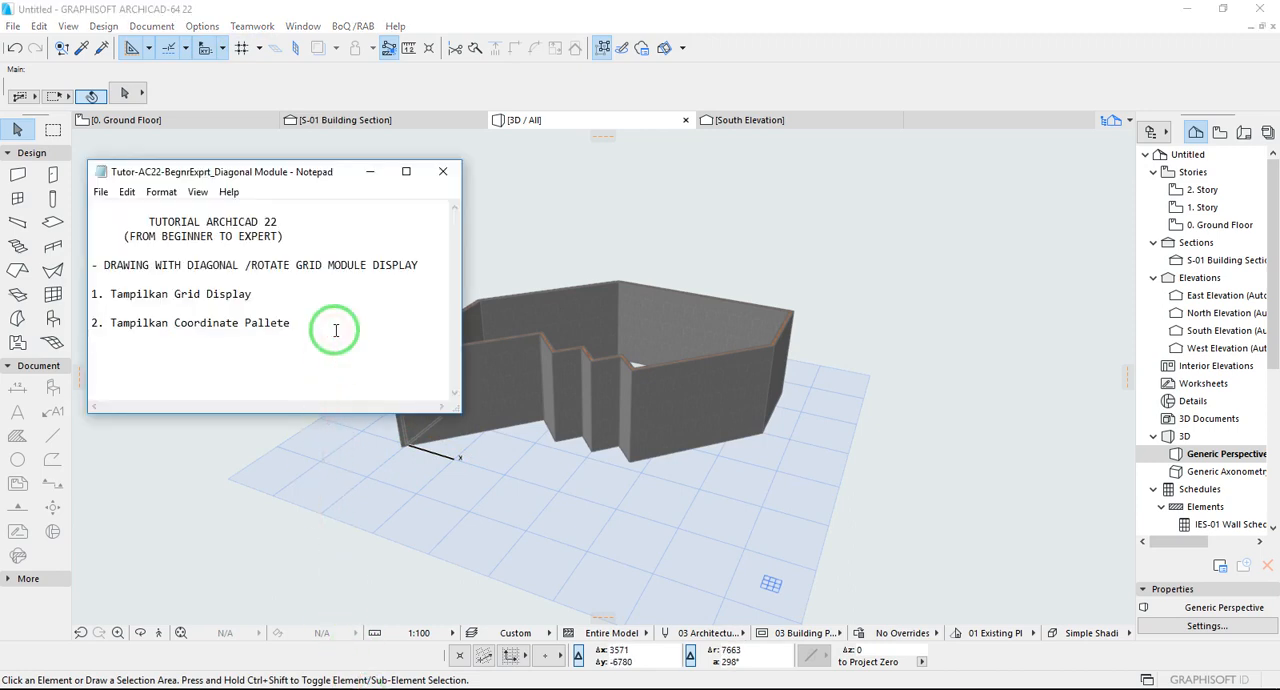
{"action": "key", "text": "Return"}
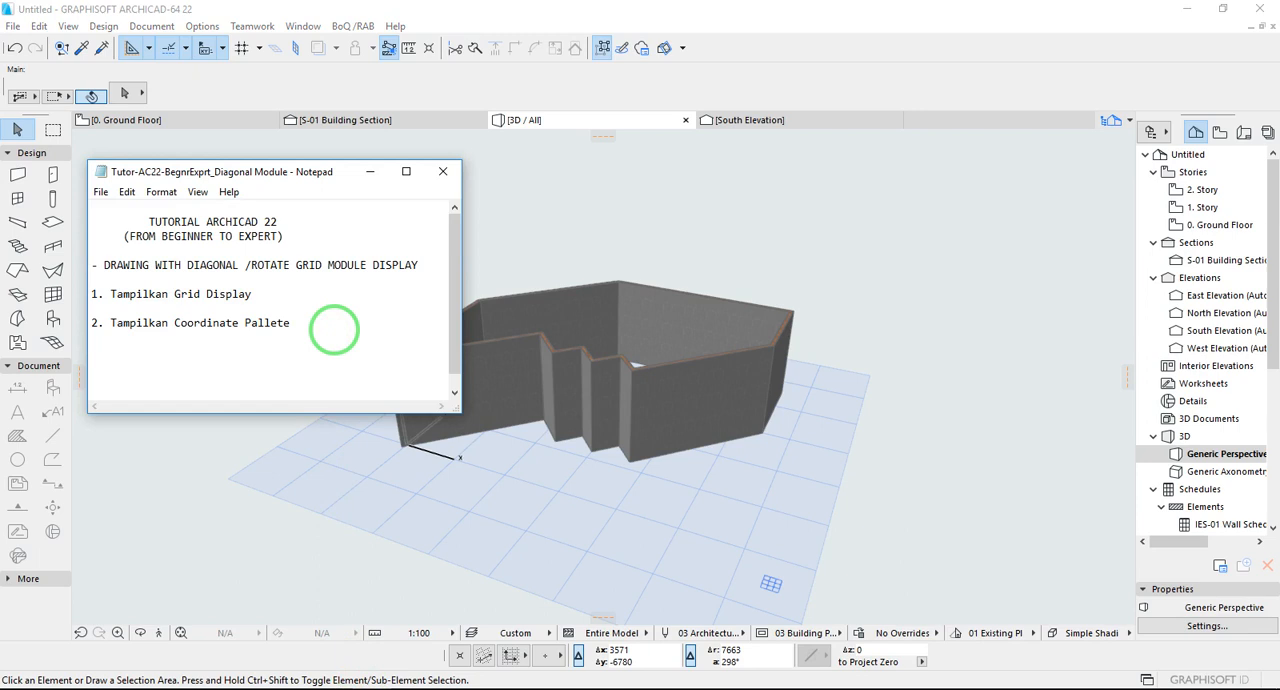